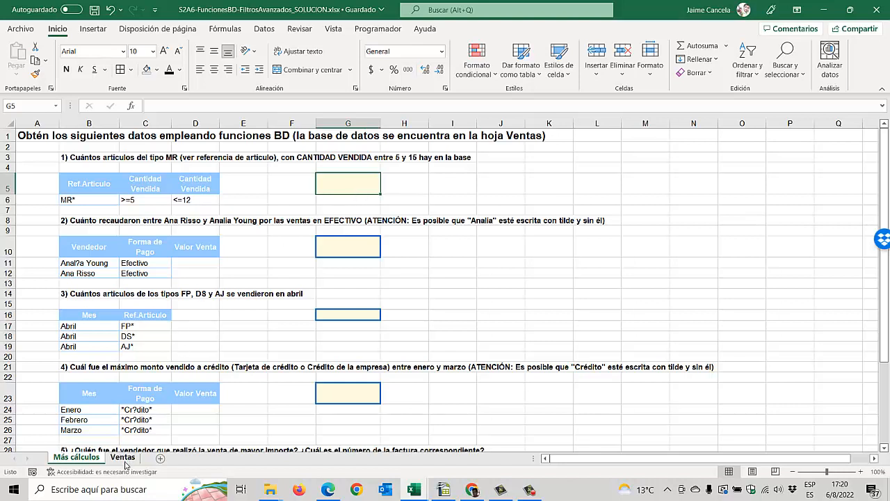
# Name the whole sales table on the Ventas sheet VENTAS, including its header row
pyautogui.click(124, 457)
pyautogui.click(161, 260)
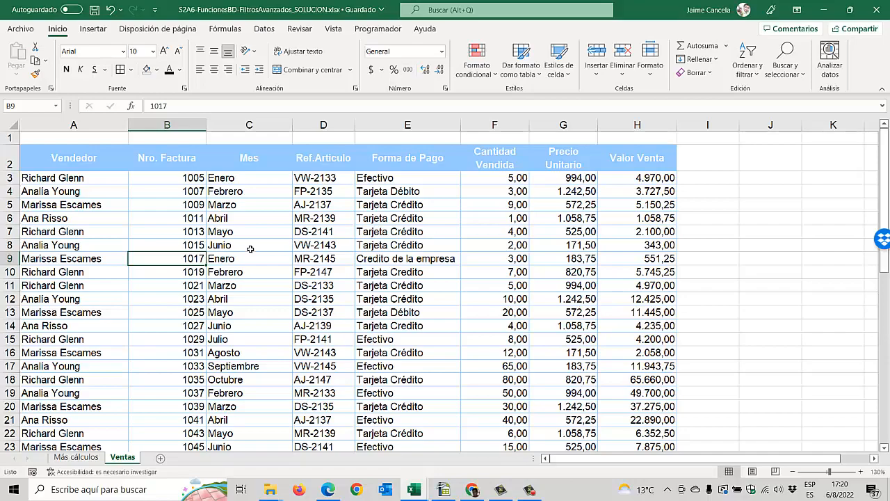
pyautogui.hotkey('ctrl', 'a')
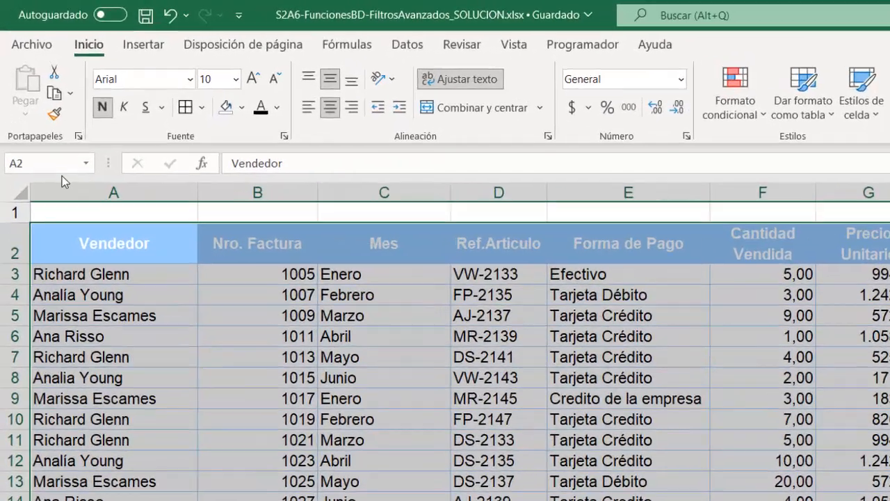
pyautogui.click(37, 109)
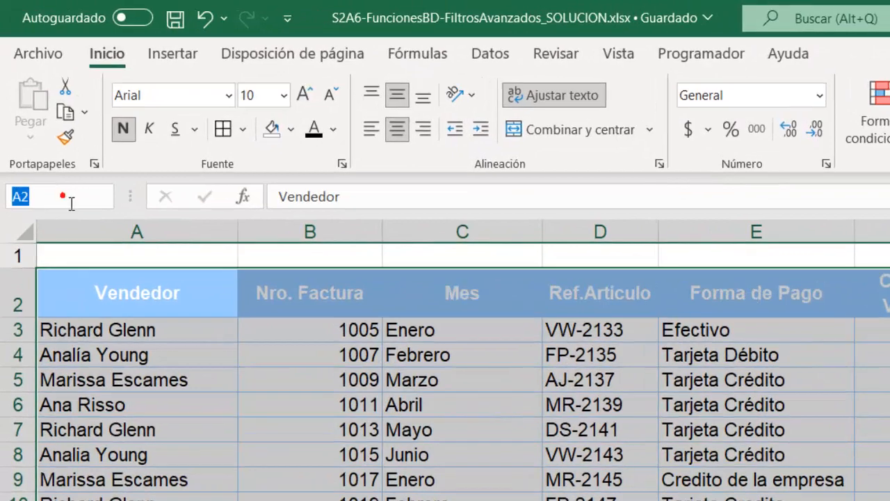
pyautogui.write('VENTAS')
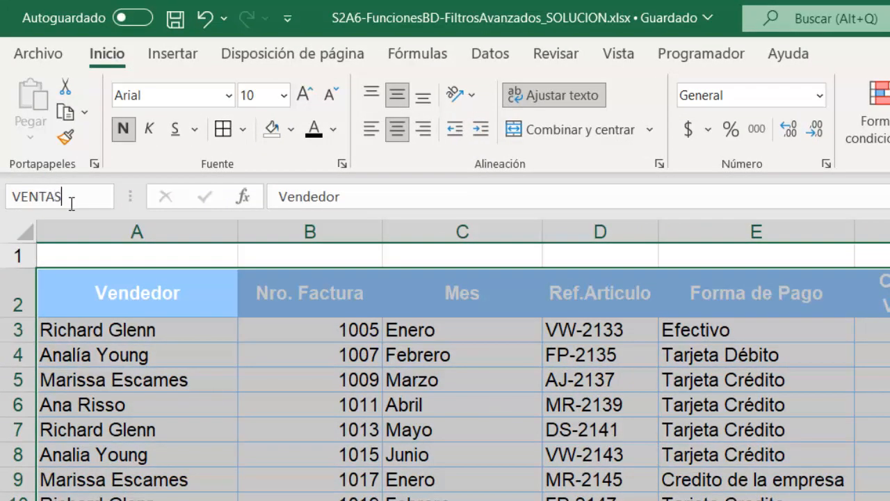
pyautogui.press('Return')
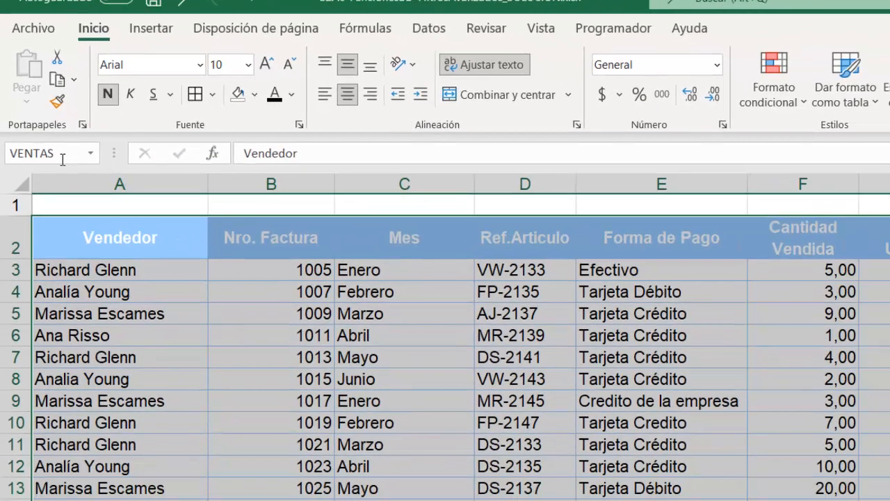
# Change the upper Cantidad Vendida criterion for question 1 in cell D6 of the Más cálculos sheet to <=15
pyautogui.hotkey('ctrl', 'pageup')
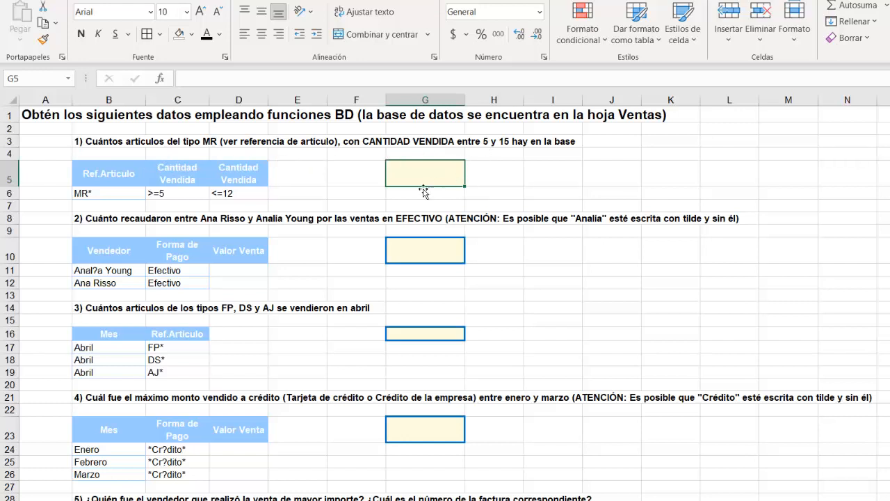
pyautogui.click(230, 198)
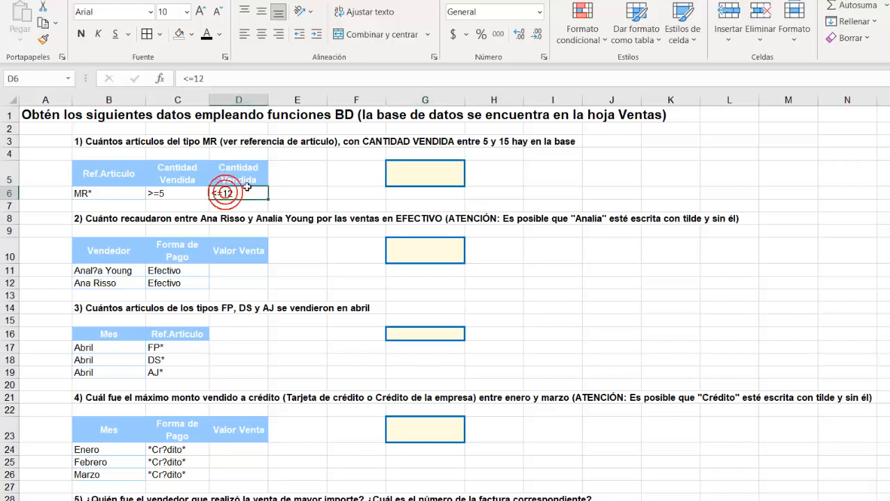
pyautogui.click(221, 81)
pyautogui.press('BackSpace')
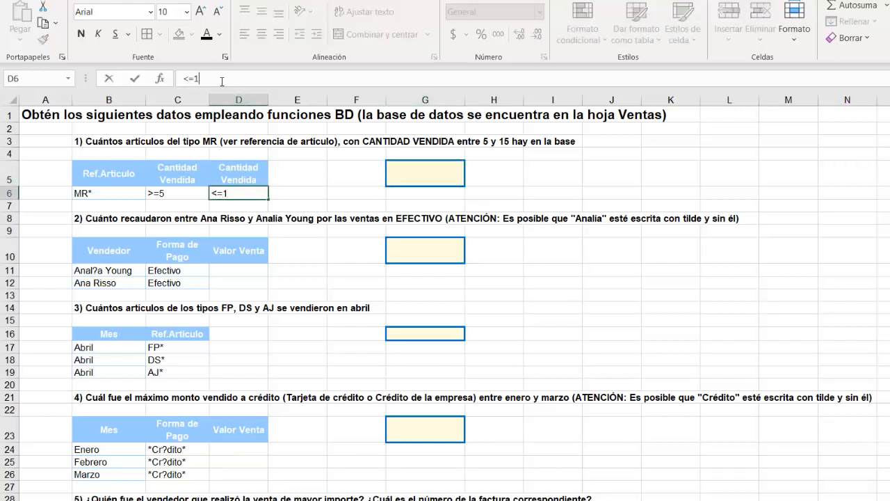
pyautogui.press('Return')
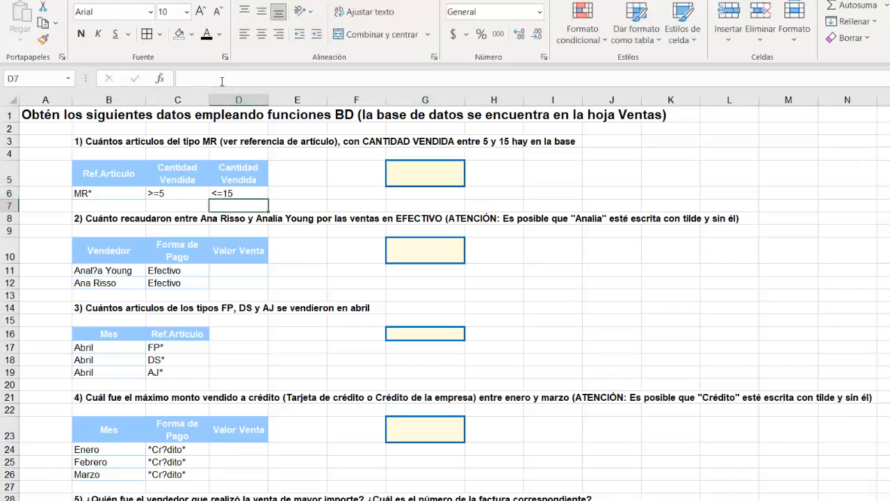
# Examine the Ref.Articulo column on the Ventas sheet and the question 1 criteria headers and conditions in B5:D6 of Más cálculos
pyautogui.click(415, 180)
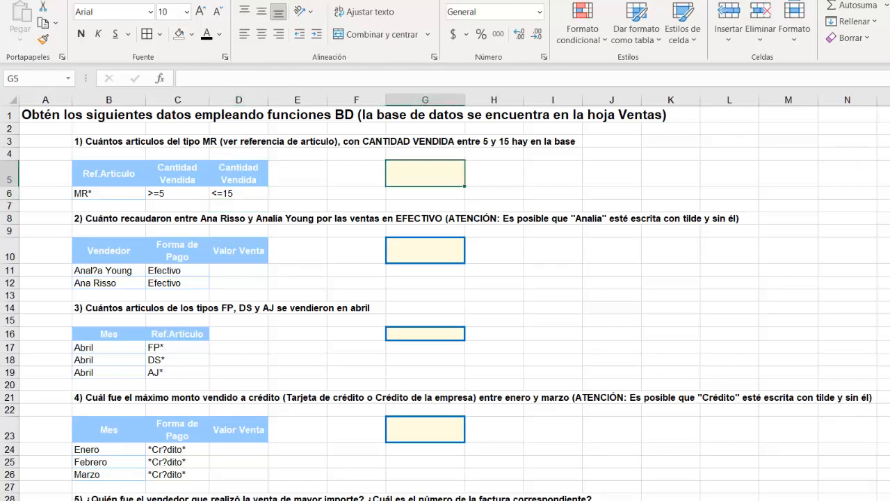
pyautogui.hotkey('ctrl', 'pagedown')
pyautogui.scroll(2, 395, 200)
pyautogui.click(395, 199)
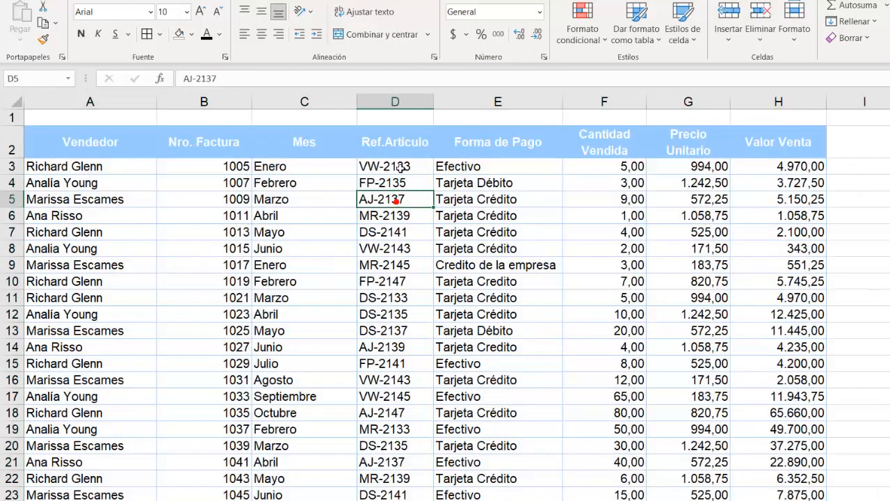
pyautogui.click(394, 143)
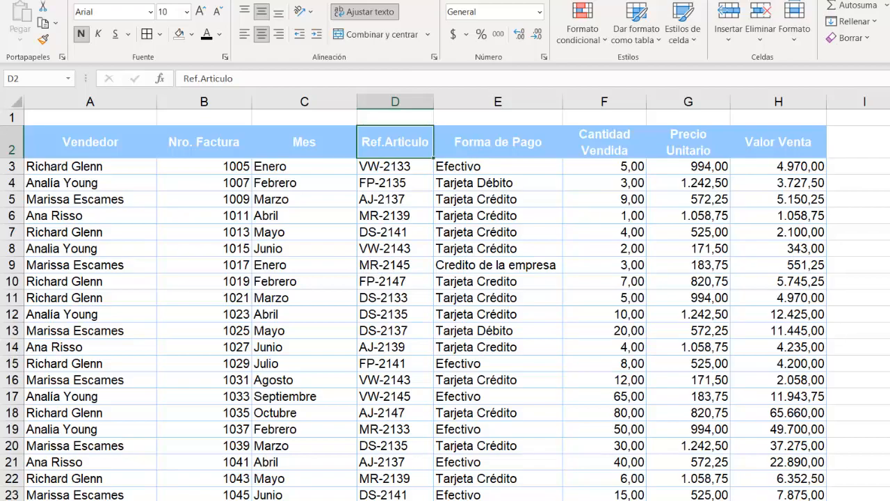
pyautogui.hotkey('ctrl', 'pagedown')
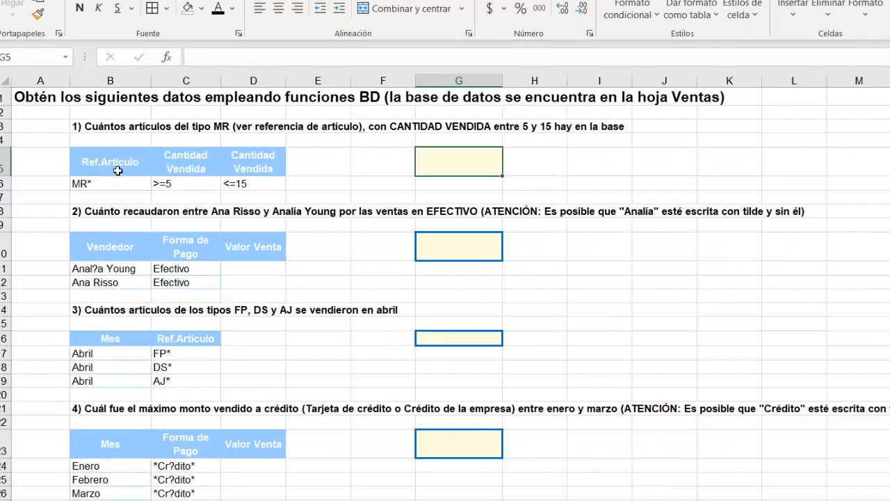
pyautogui.click(109, 173)
pyautogui.click(115, 196)
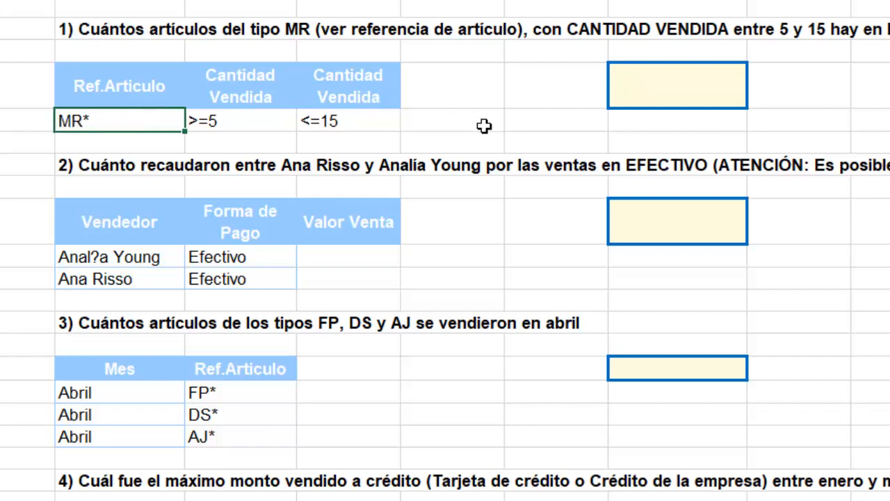
pyautogui.click(348, 121)
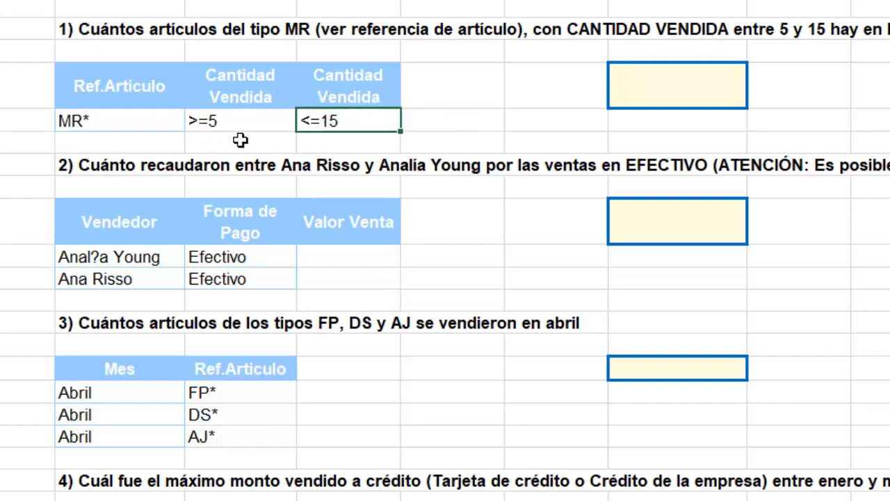
pyautogui.click(264, 93)
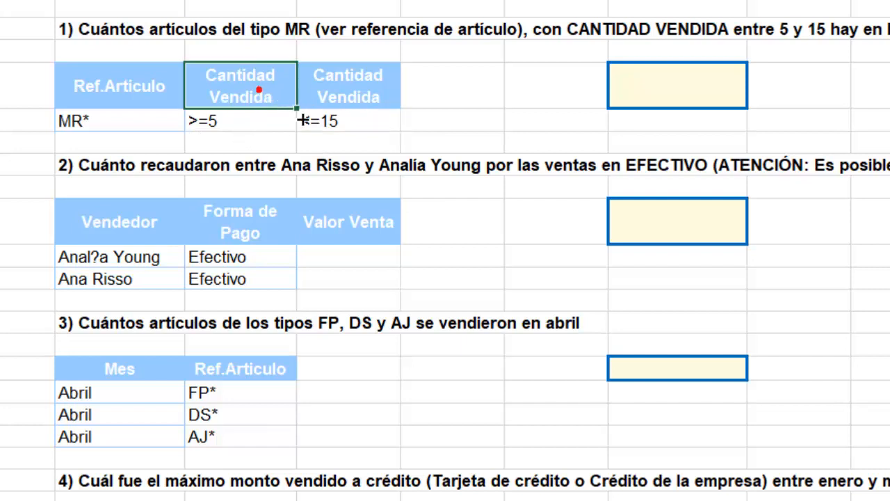
pyautogui.moveTo(294, 112); pyautogui.dragTo(353, 89)
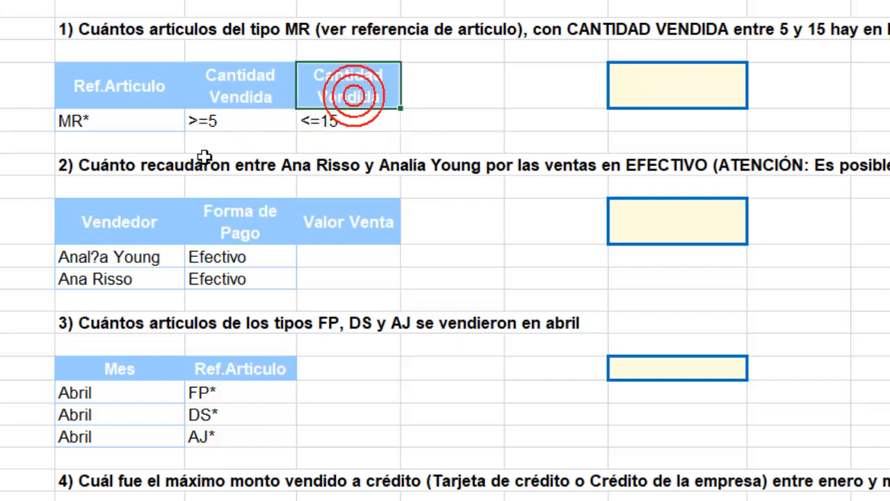
pyautogui.click(222, 124)
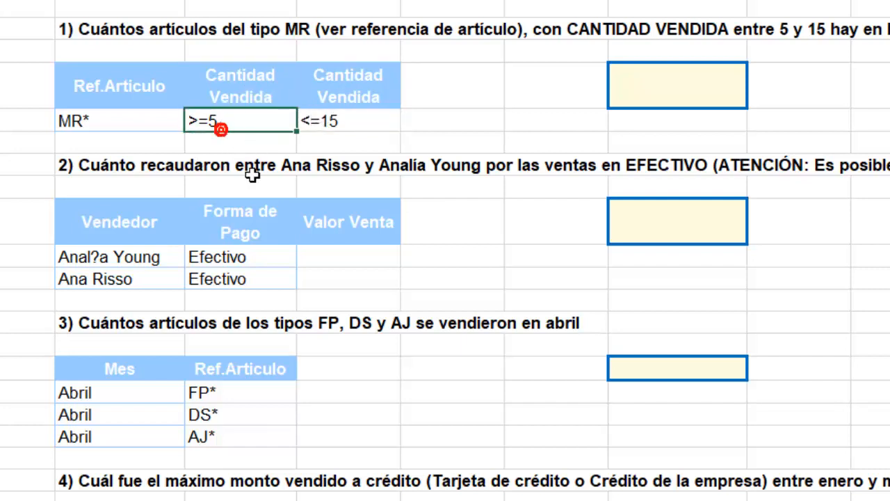
pyautogui.click(361, 127)
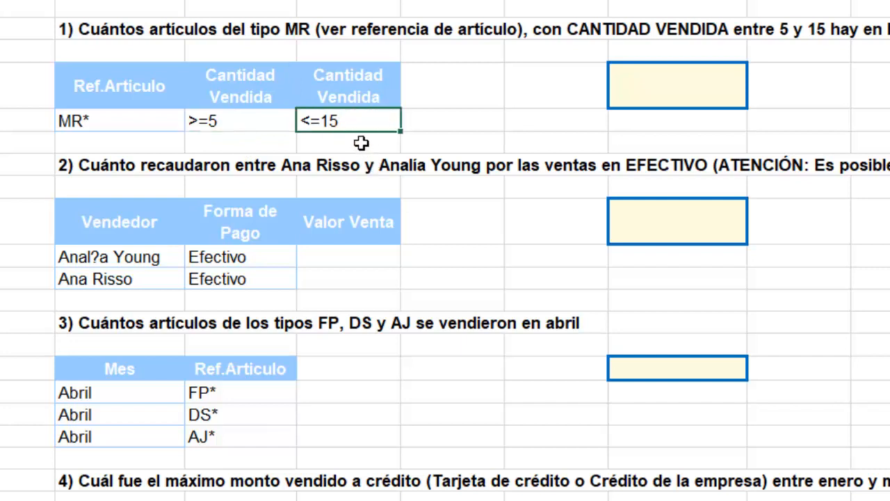
pyautogui.moveTo(79, 121); pyautogui.dragTo(334, 119)
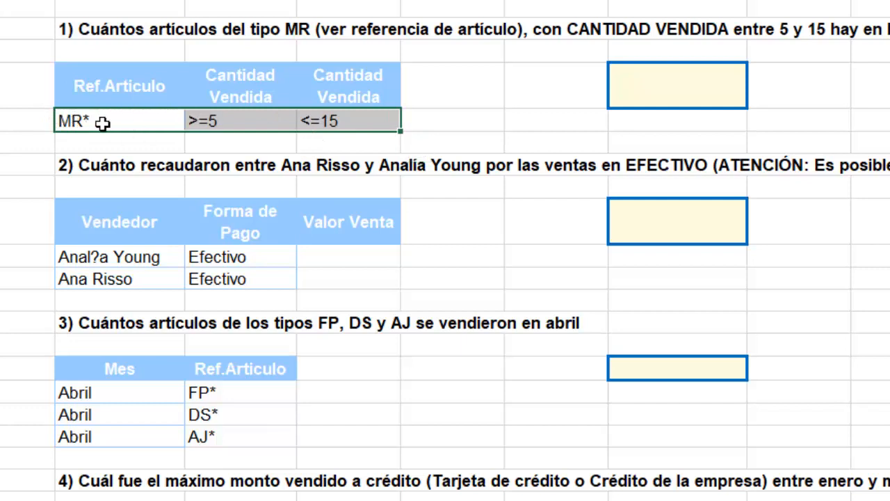
# Enter the formula =BDCONTARA(VENTAS;B5;B5:D6) in G5 to count the articles for question 1
pyautogui.click(645, 97)
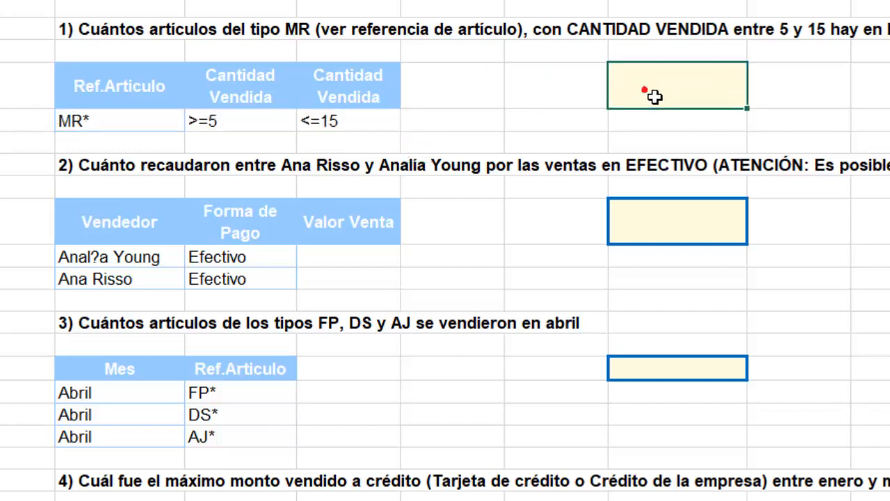
pyautogui.write('=BD')
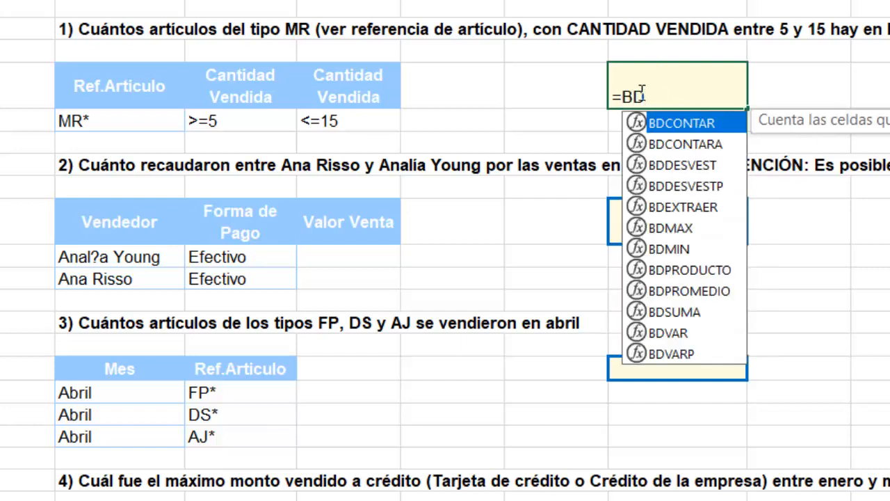
pyautogui.click(696, 144)
pyautogui.doubleClick(695, 144)
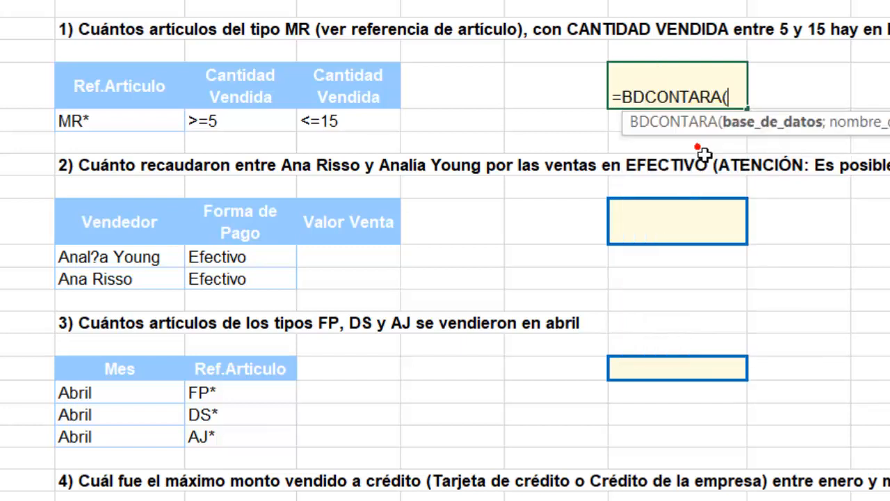
pyautogui.write('VENTAS;')
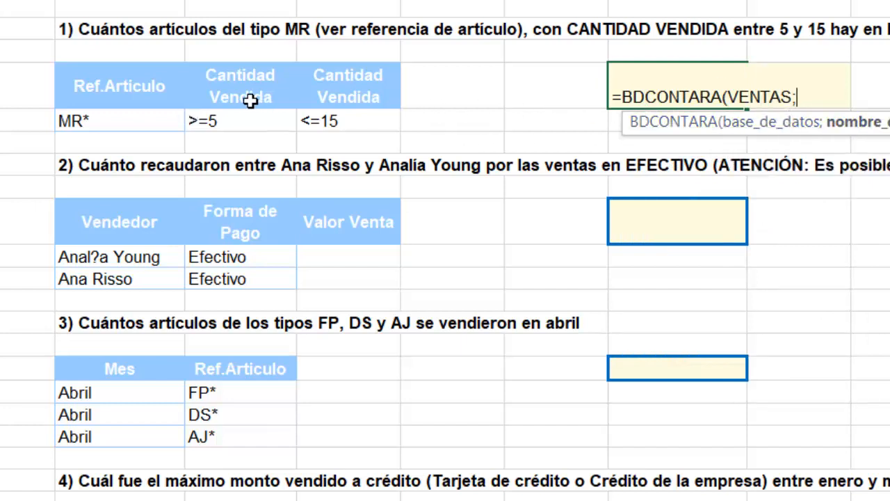
pyautogui.click(122, 89)
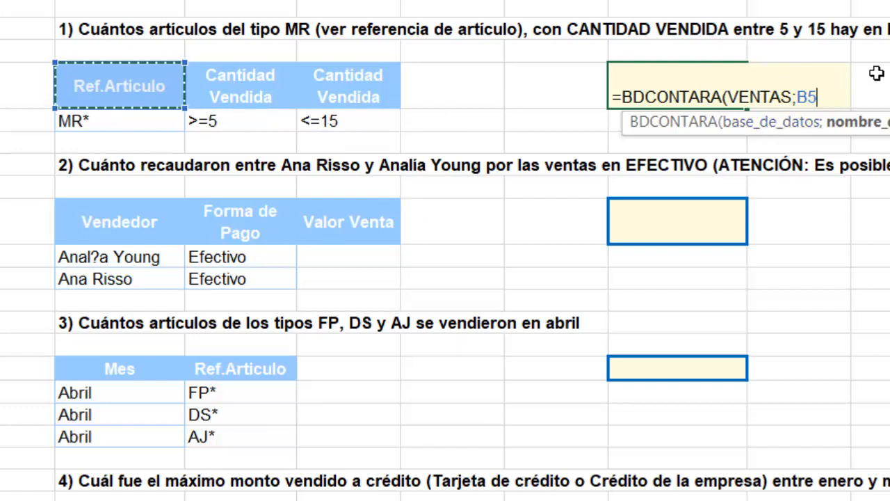
pyautogui.write(';')
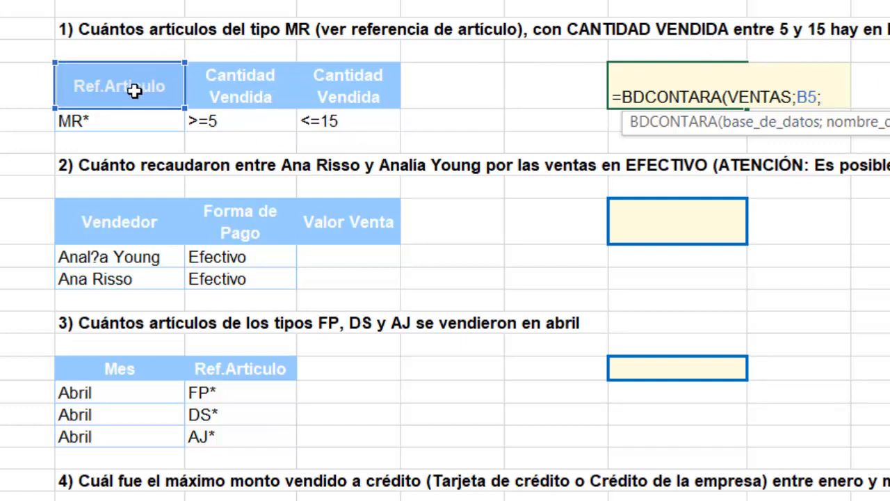
pyautogui.moveTo(131, 88); pyautogui.dragTo(327, 121)
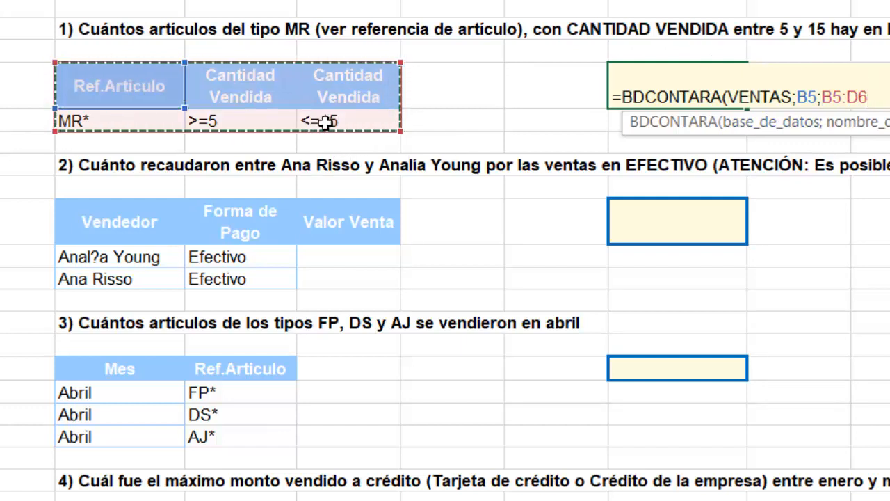
pyautogui.write(')')
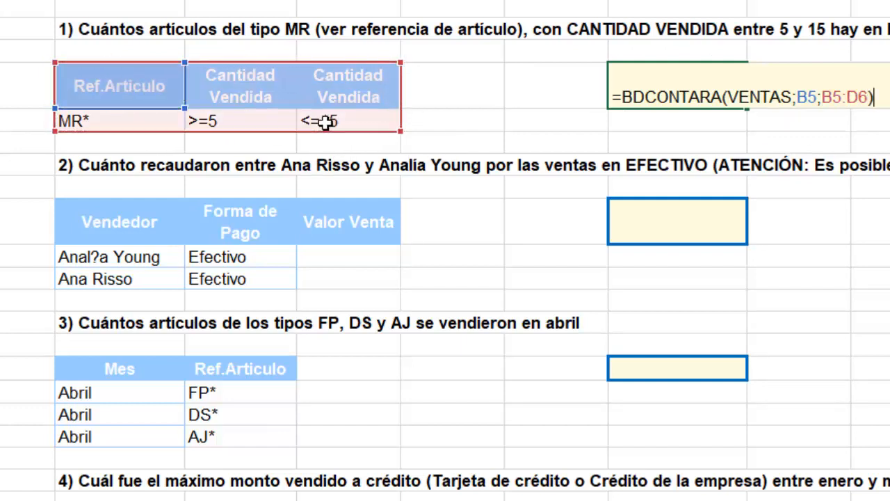
pyautogui.press('Return')
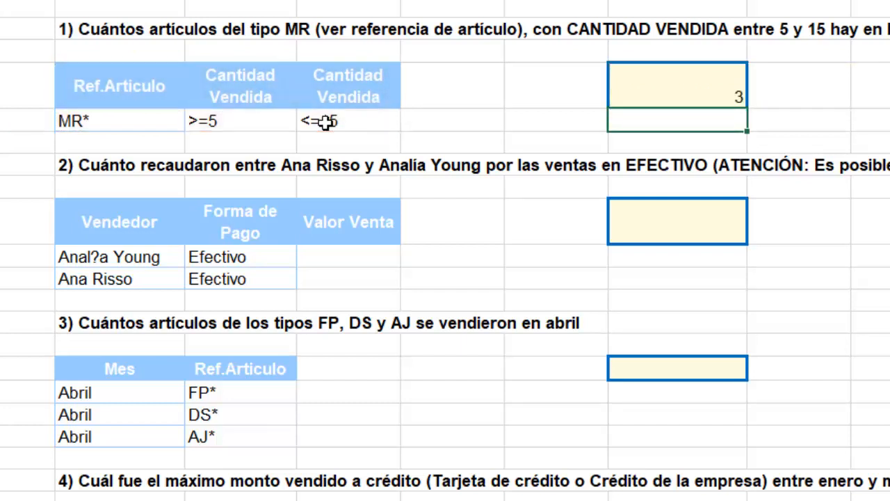
pyautogui.press('Up')
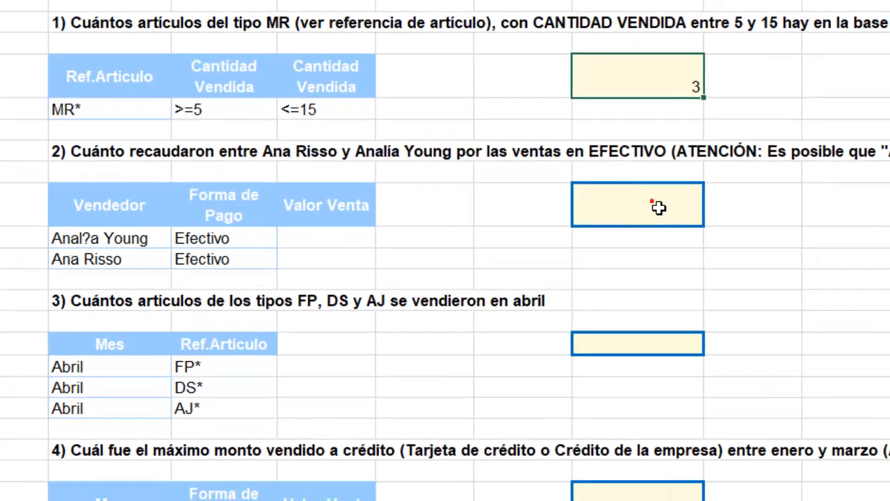
# Enter the formula =BDSUMA(VENTAS;D10;B10:C12) in G10 to total the two sellers' cash sales for question 2
pyautogui.click(647, 223)
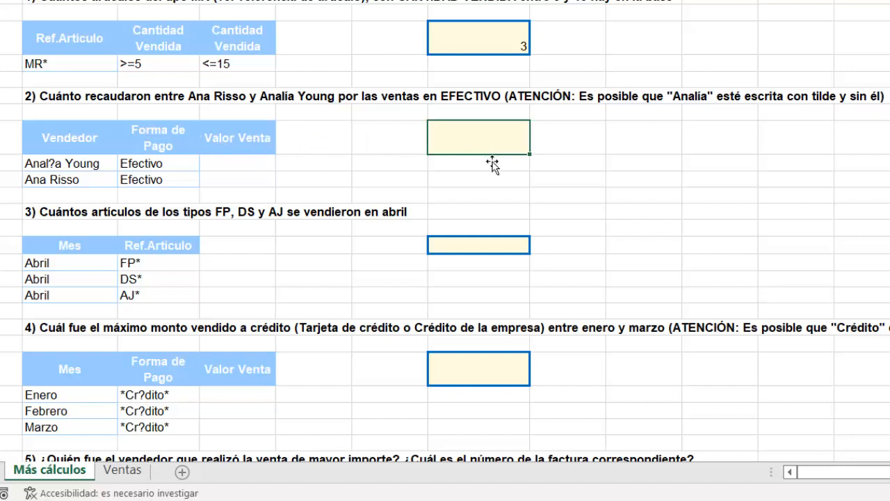
pyautogui.write('=bds')
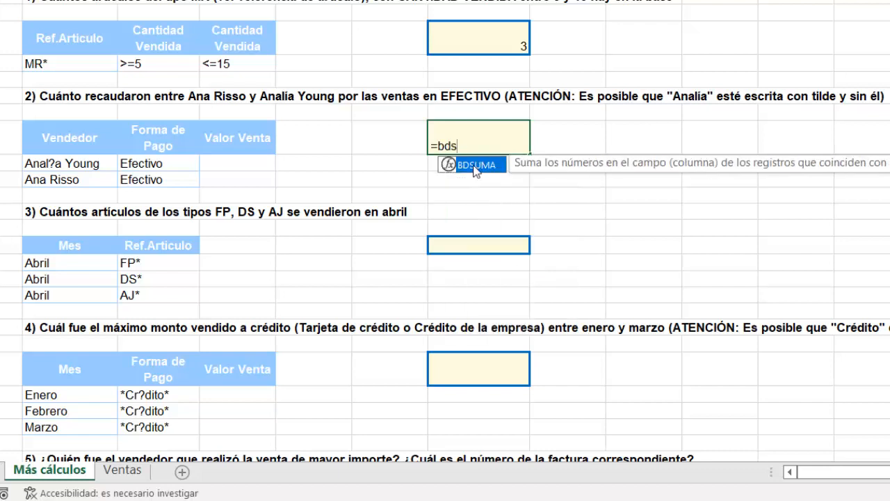
pyautogui.doubleClick(476, 167)
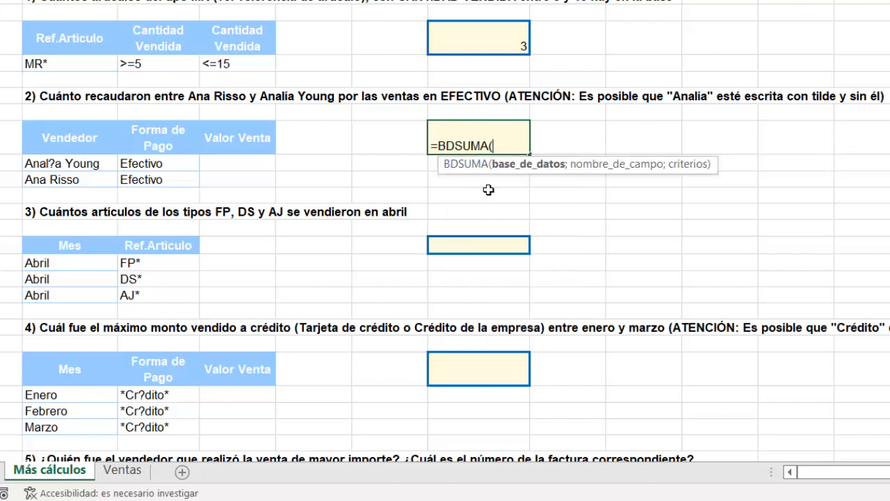
pyautogui.write('venta')
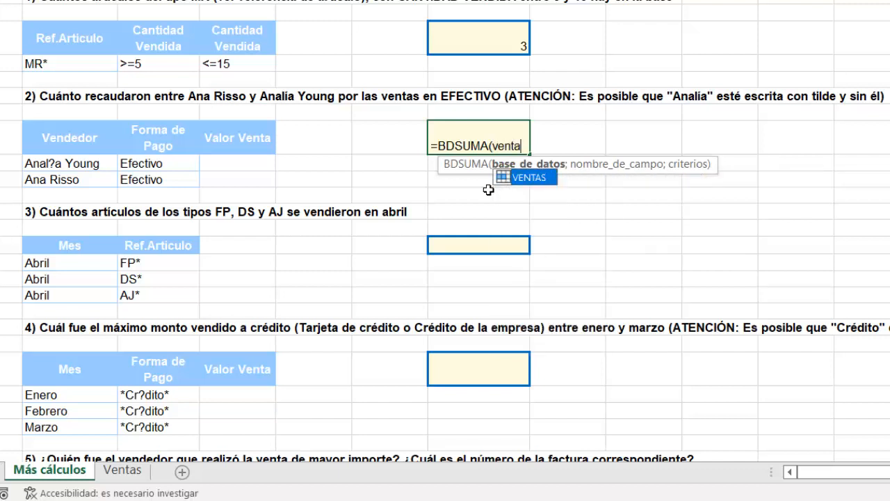
pyautogui.press('Tab')
pyautogui.write(';')
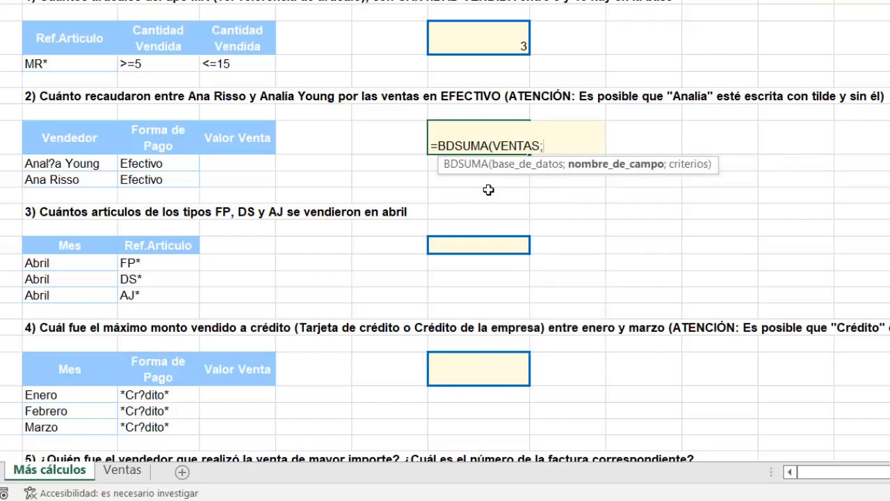
pyautogui.click(233, 143)
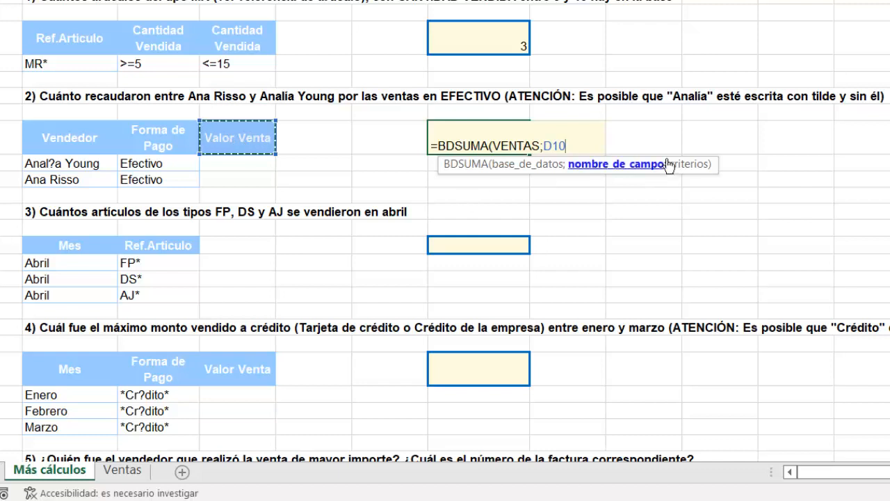
pyautogui.write(';')
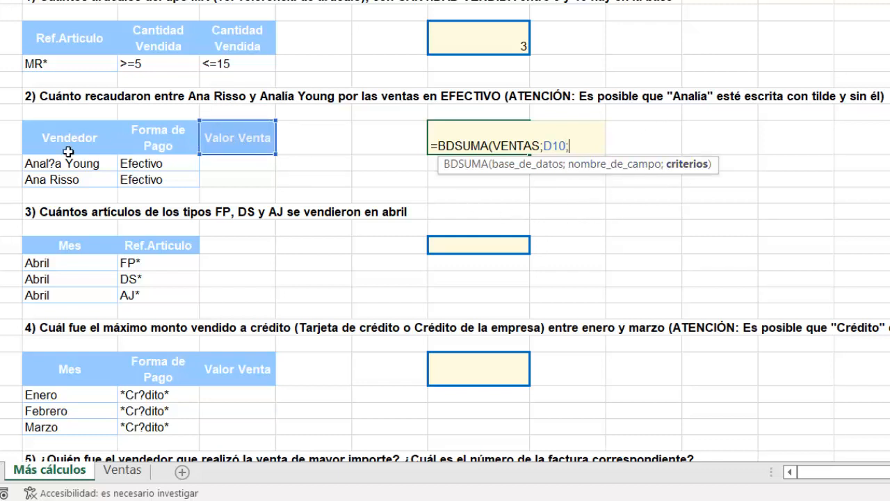
pyautogui.moveTo(59, 139); pyautogui.dragTo(139, 178)
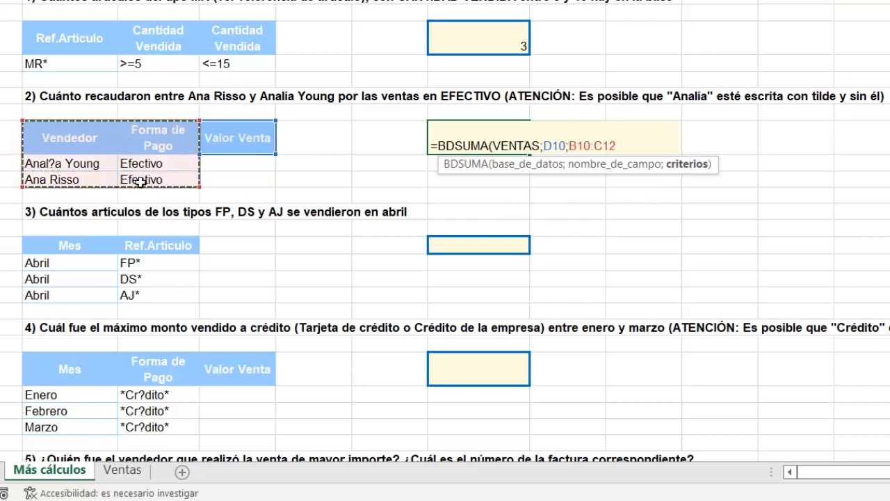
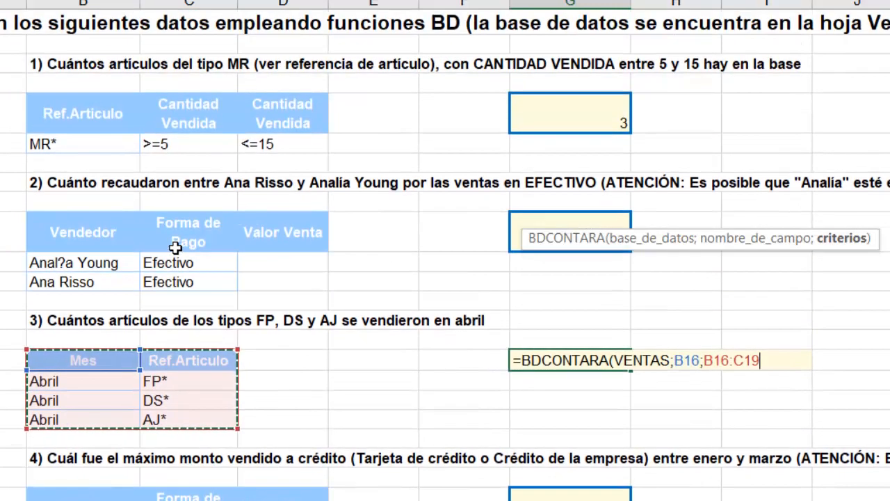
# Complete the formula =BDCONTARA(VENTAS;B16;B16:C19) in G16 to count the April articles for question 3
pyautogui.scroll(-1, 186, 335)
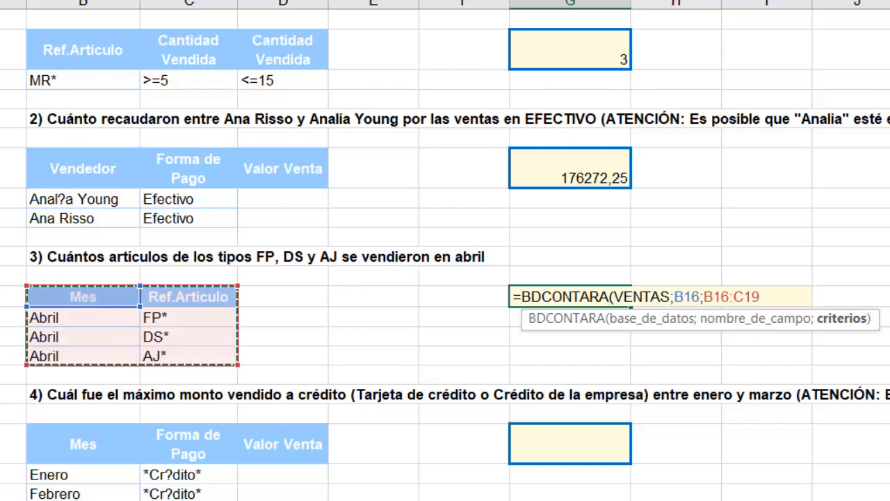
pyautogui.write(')')
pyautogui.press('Return')
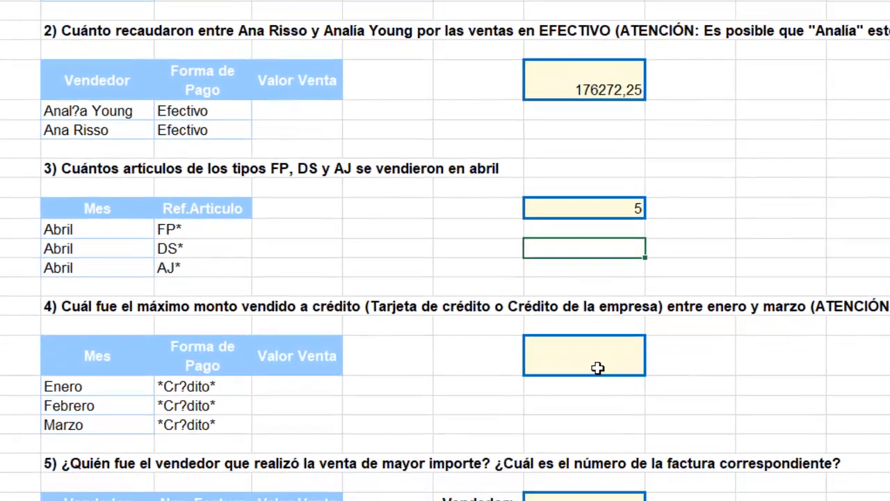
# Enter the formula =BDMAX(VENTAS;D23;B23:C26) in G23 to find the maximum credit sale for question 4
pyautogui.click(583, 455)
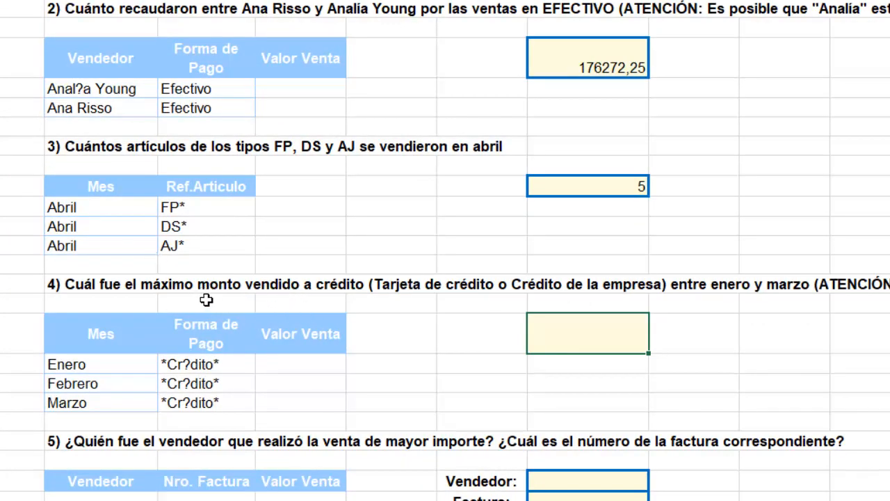
pyautogui.write('=bd')
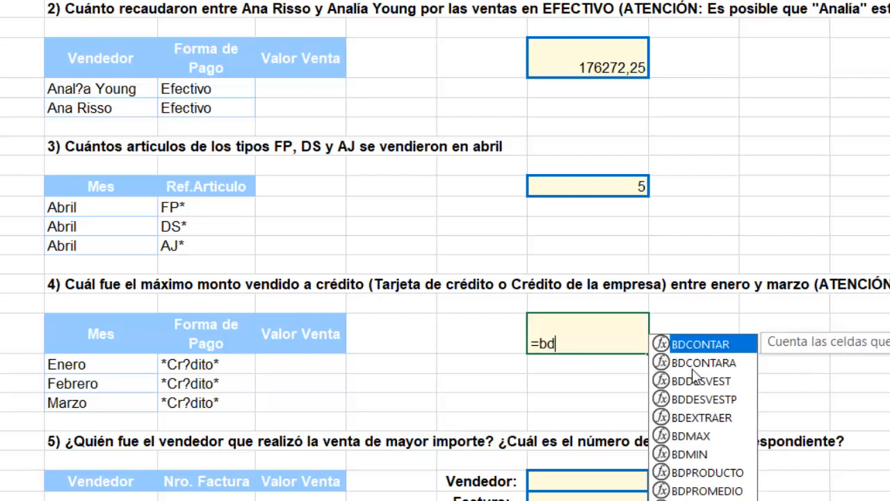
pyautogui.doubleClick(704, 437)
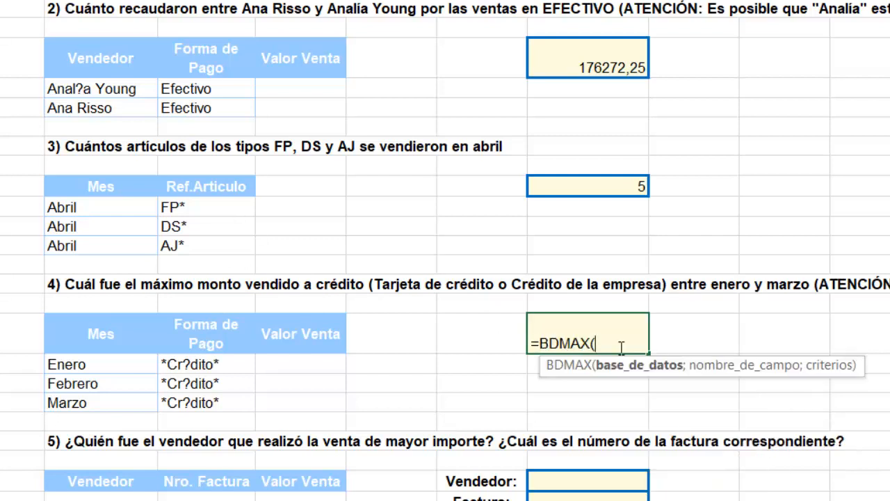
pyautogui.write('vent')
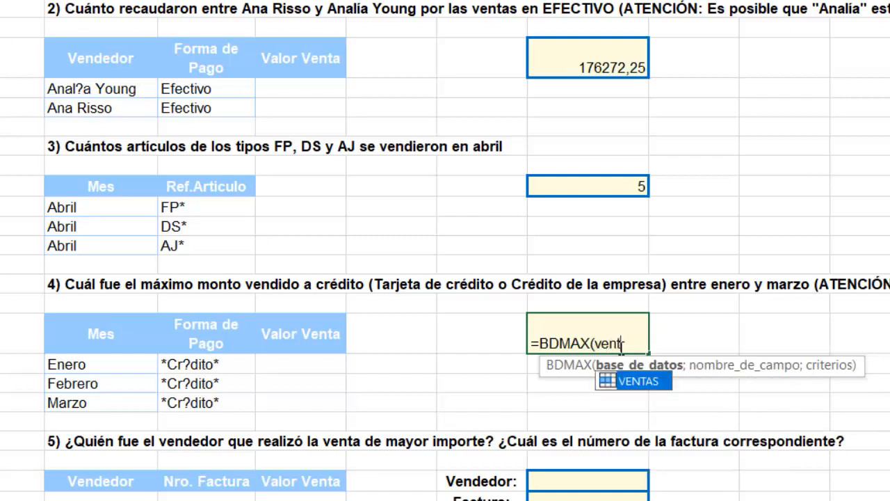
pyautogui.press('Tab')
pyautogui.write(';')
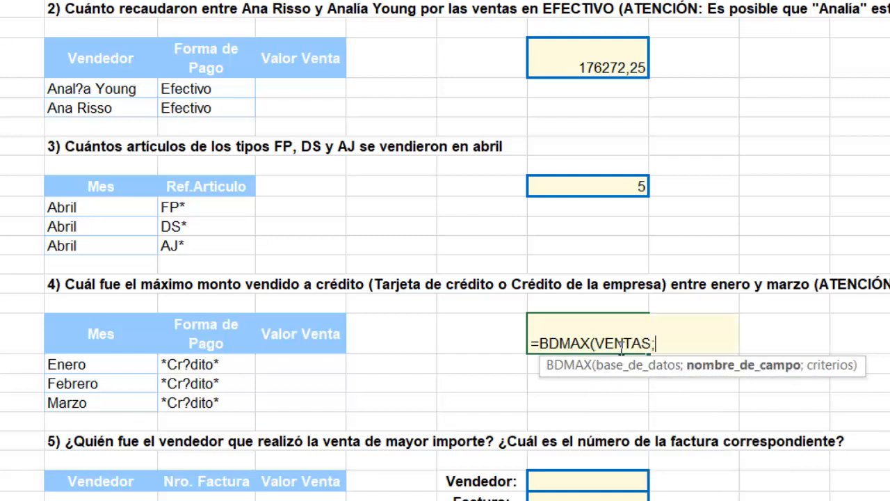
pyautogui.click(294, 335)
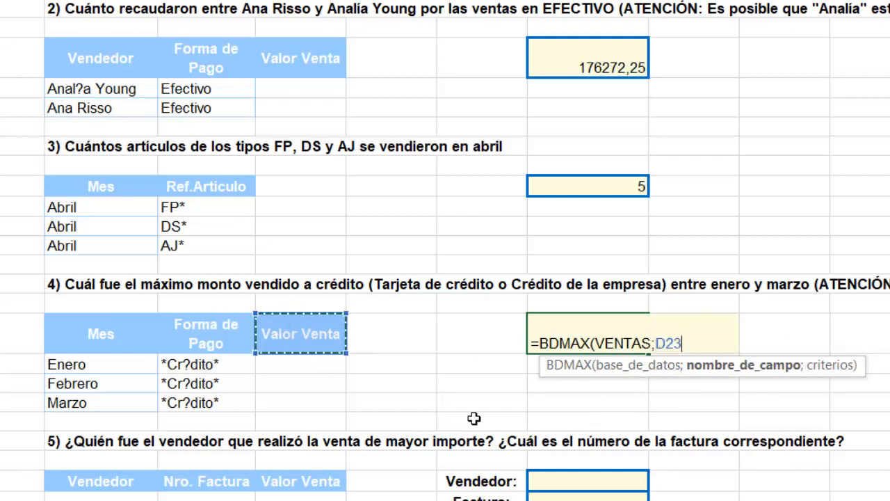
pyautogui.write(';')
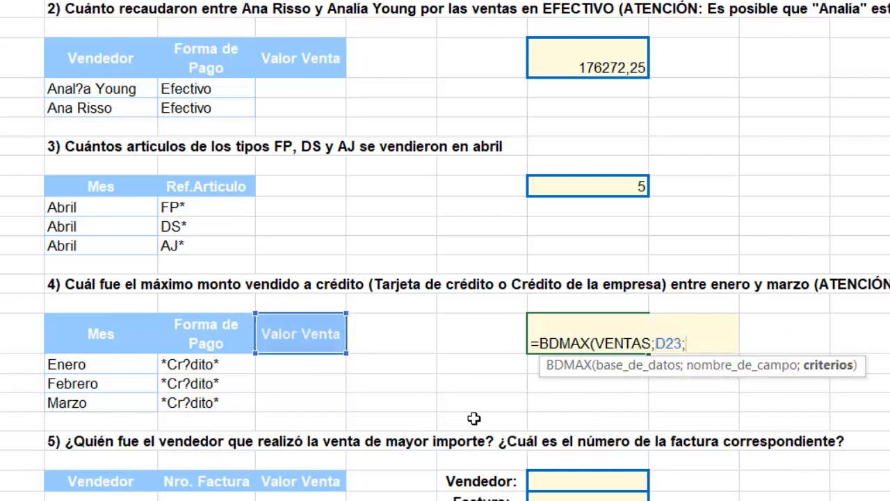
pyautogui.moveTo(99, 341); pyautogui.dragTo(295, 409)
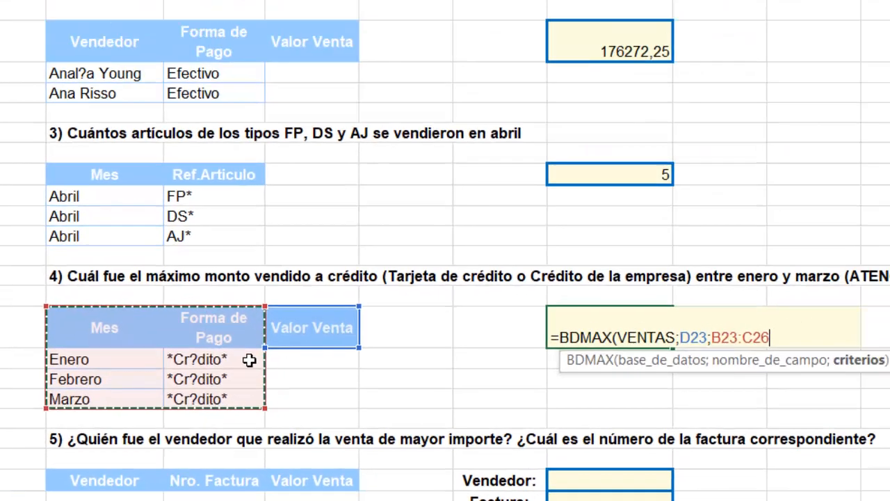
pyautogui.write(')')
pyautogui.press('Return')
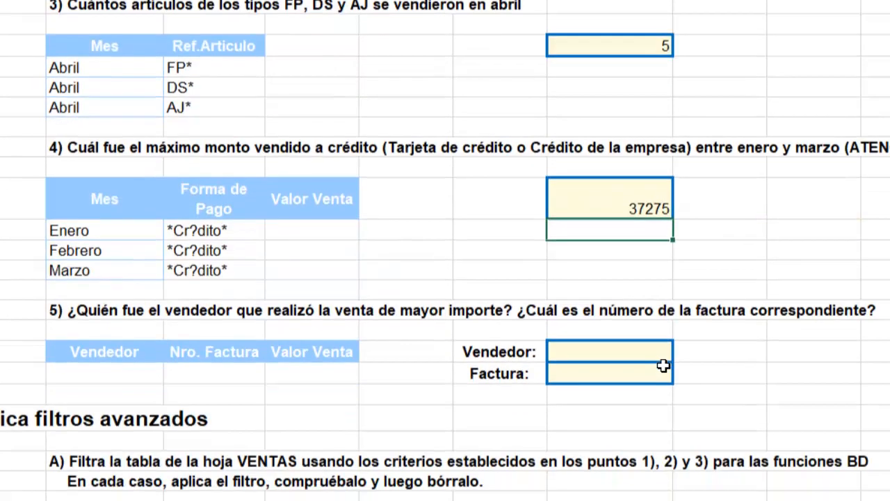
# Examine question 5's answer cells and criteria headers against the Valor Venta, Vendedor and Nro. Factura columns on the Ventas sheet
pyautogui.click(628, 481)
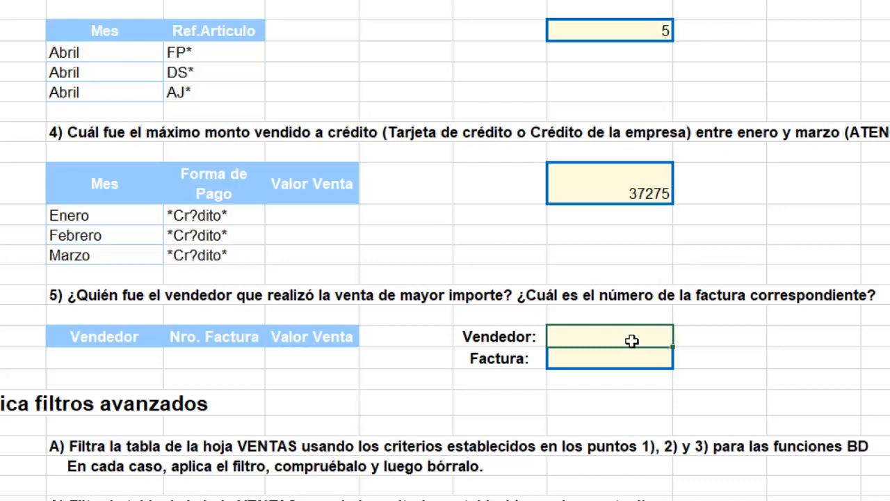
pyautogui.scroll(1, 621, 318)
pyautogui.scroll(-1, 622, 320)
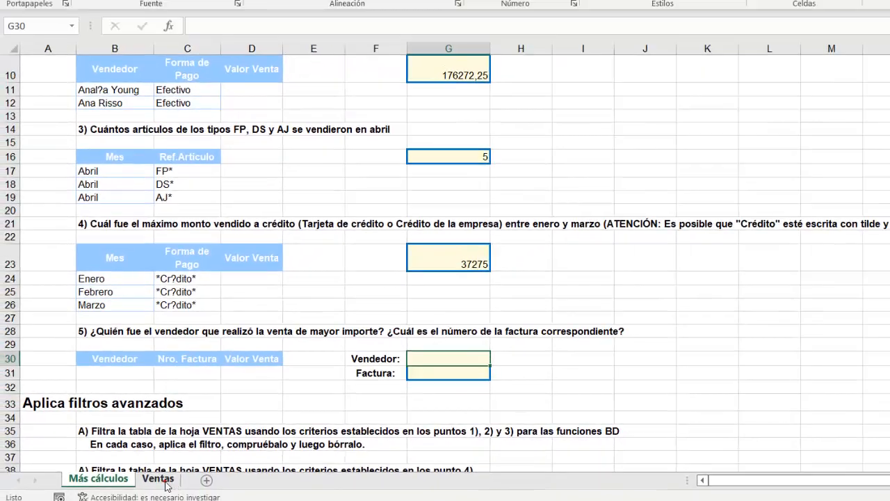
pyautogui.click(156, 478)
pyautogui.moveTo(829, 126); pyautogui.dragTo(830, 223)
pyautogui.click(828, 332)
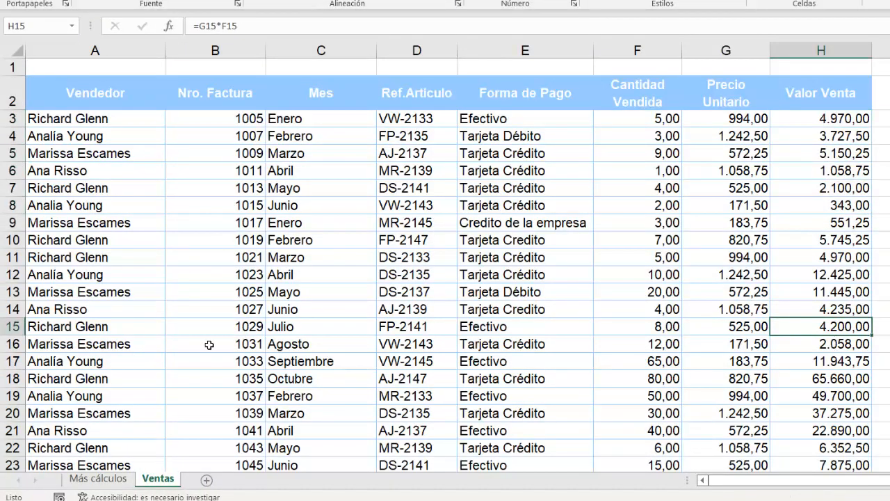
pyautogui.click(114, 345)
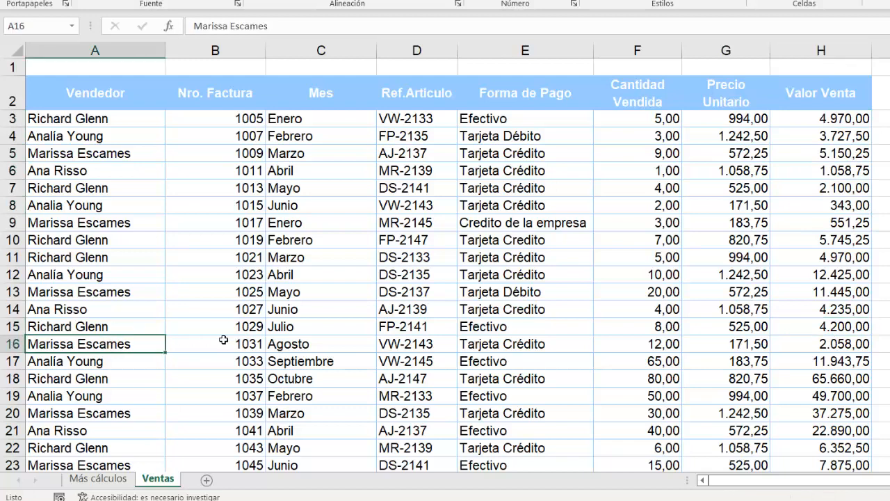
pyautogui.click(223, 340)
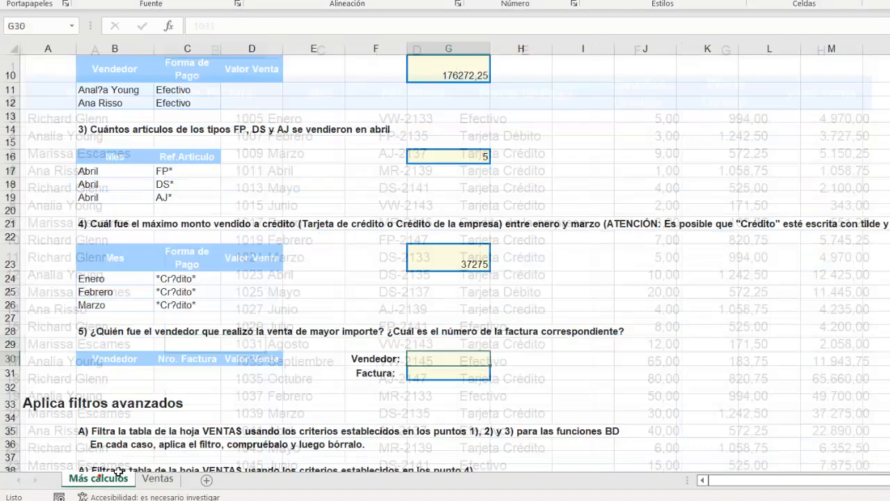
pyautogui.click(98, 479)
pyautogui.click(115, 373)
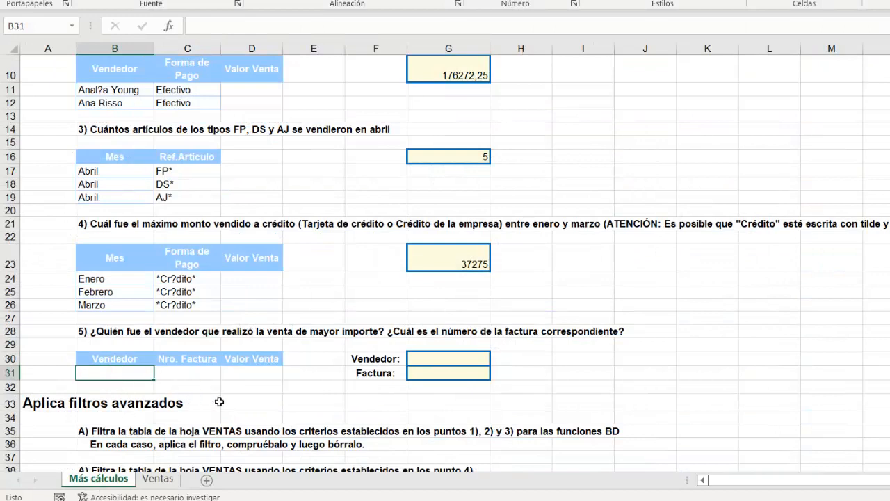
# Review the Valor Venta amounts on the Ventas sheet and compare them with question 5's empty criteria row on Más cálculos
pyautogui.click(151, 477)
pyautogui.click(831, 119)
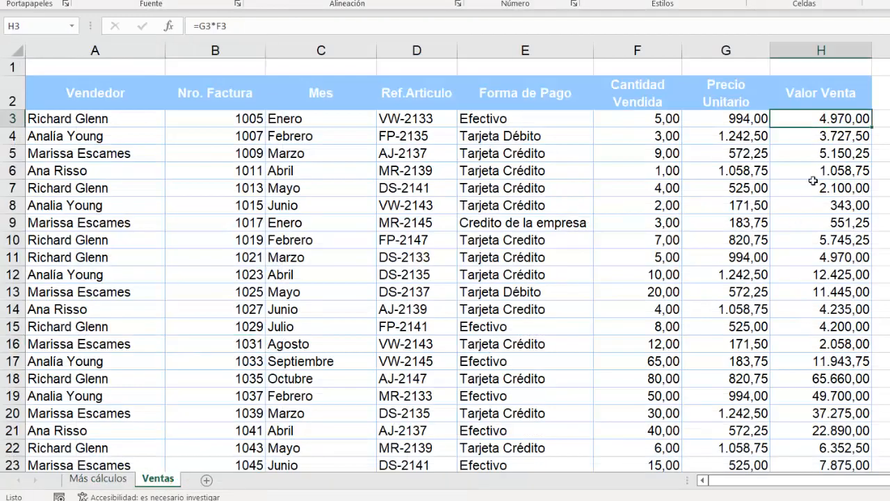
pyautogui.scroll(-1, 825, 159)
pyautogui.scroll(1, 825, 157)
pyautogui.scroll(-1, 826, 157)
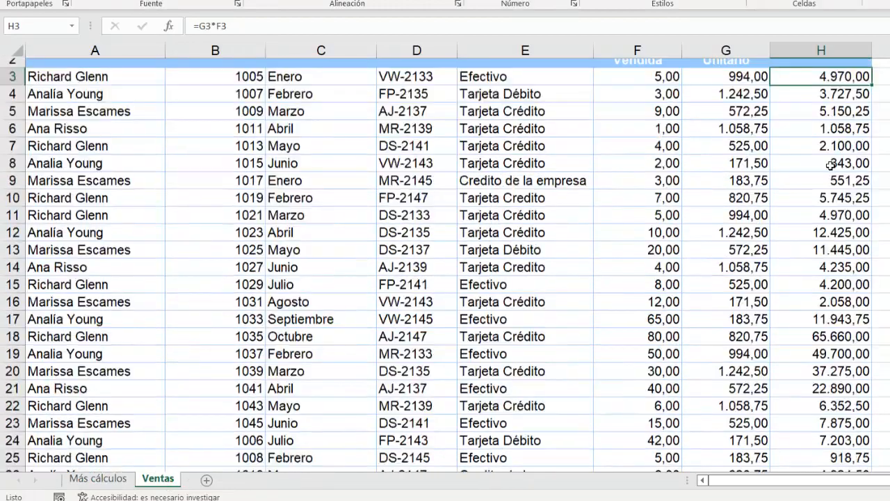
pyautogui.scroll(1, 828, 156)
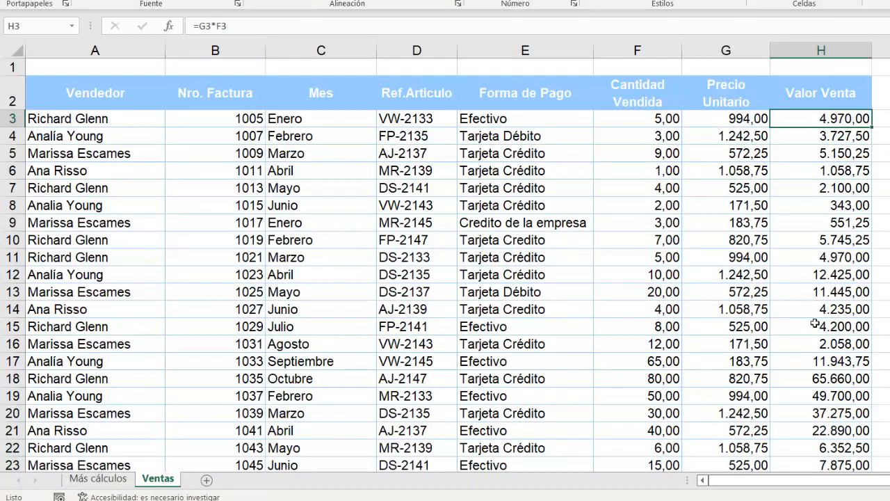
pyautogui.scroll(-5, 845, 329)
pyautogui.scroll(5, 841, 329)
pyautogui.scroll(-8, 817, 302)
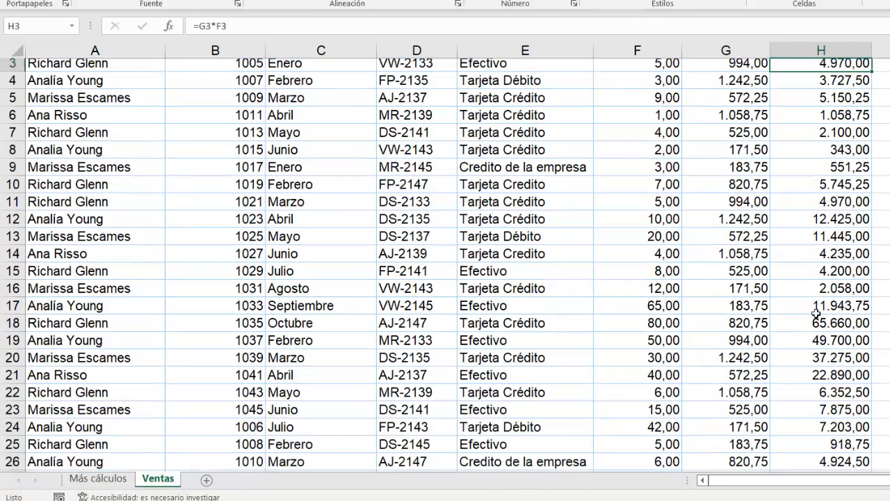
pyautogui.scroll(1, 816, 314)
pyautogui.scroll(6, 817, 314)
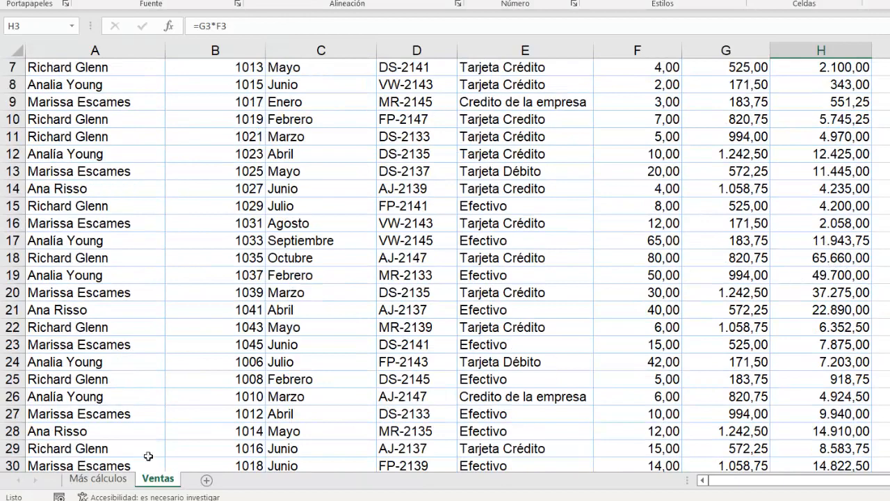
pyautogui.click(78, 479)
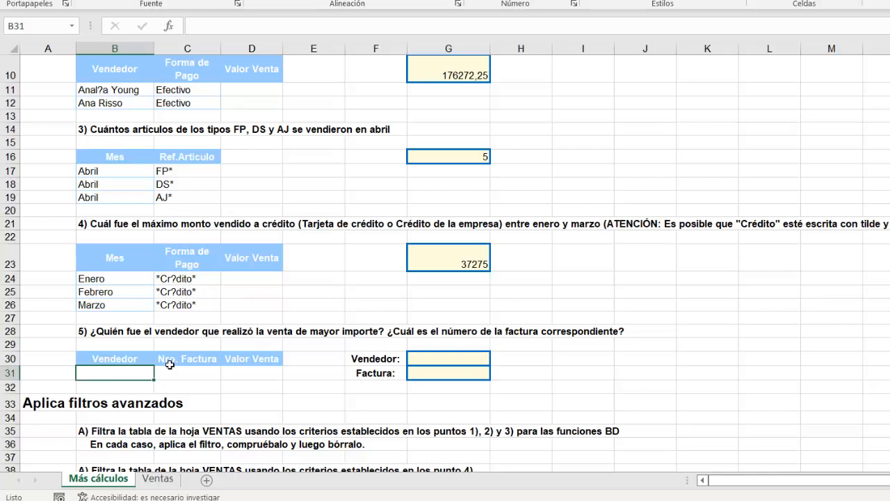
pyautogui.click(157, 480)
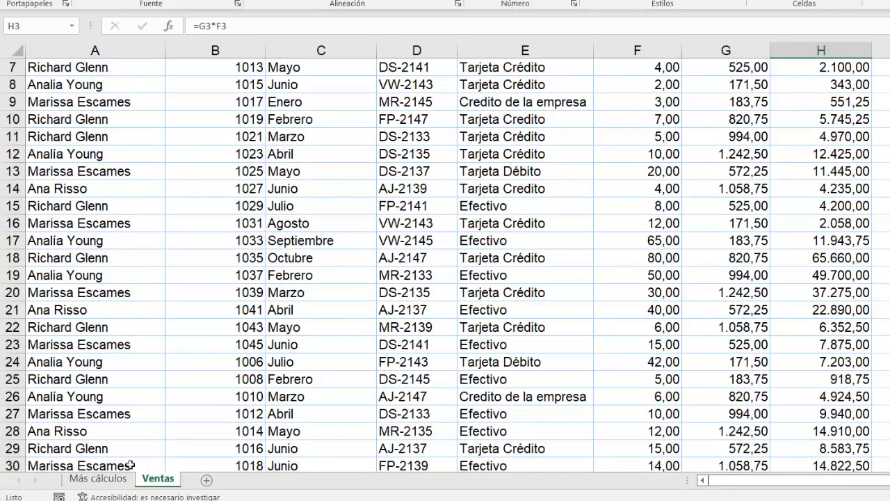
pyautogui.click(109, 477)
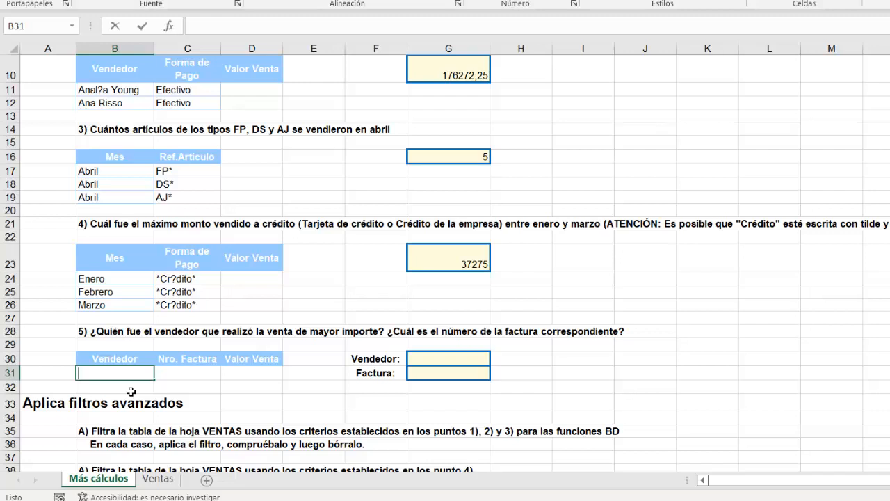
# Enter the formula =MAX(Ventas!H3:H50) in D31 as the Valor Venta criterion for question 5
pyautogui.write('=')
pyautogui.press('Escape')
pyautogui.press('Right')
pyautogui.press('Right')
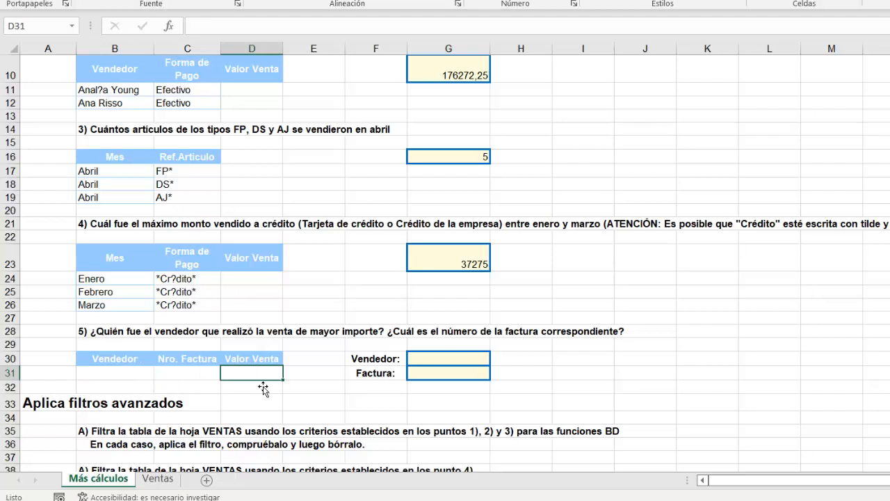
pyautogui.write('=max')
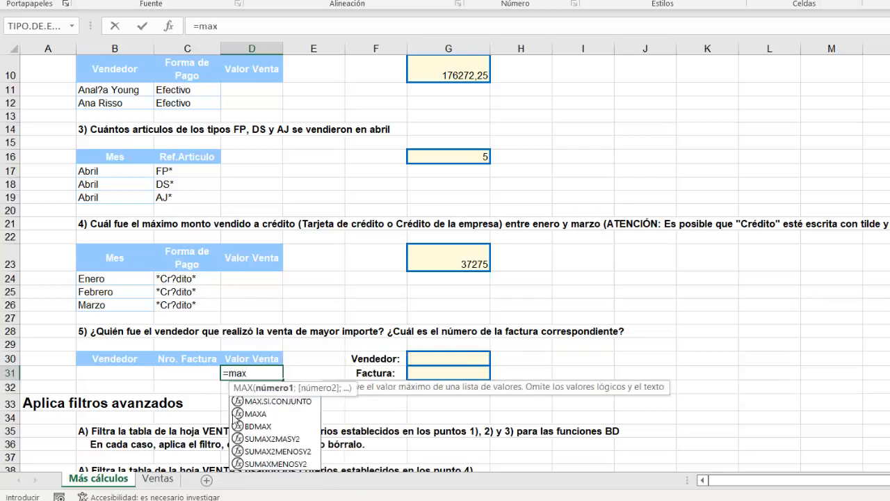
pyautogui.press('Tab')
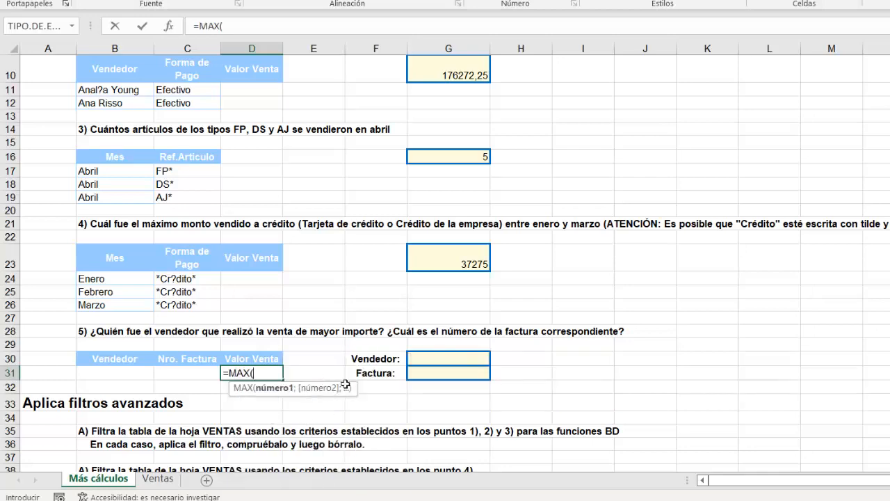
pyautogui.click(158, 479)
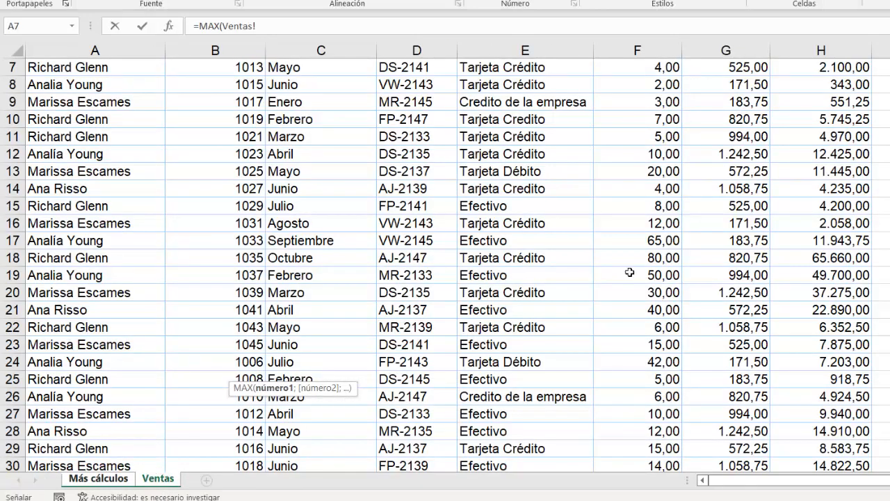
pyautogui.scroll(2, 755, 263)
pyautogui.click(834, 124)
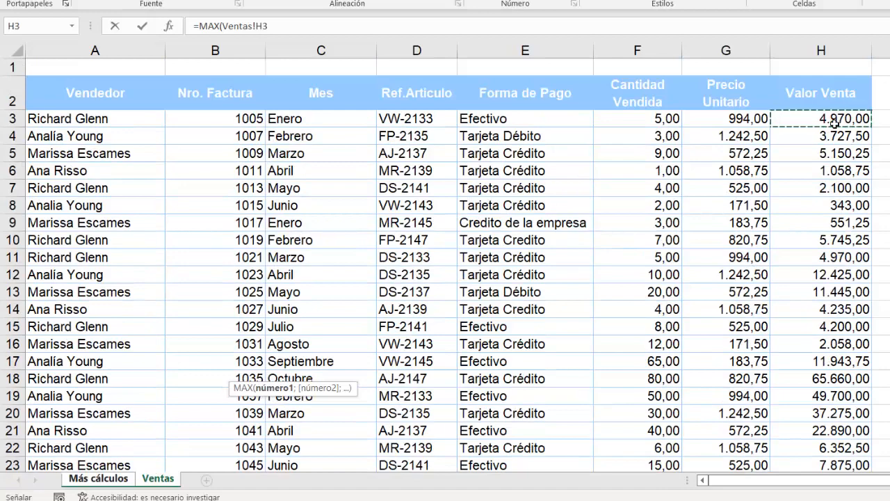
pyautogui.hotkey('ctrl', 'shift', 'Down')
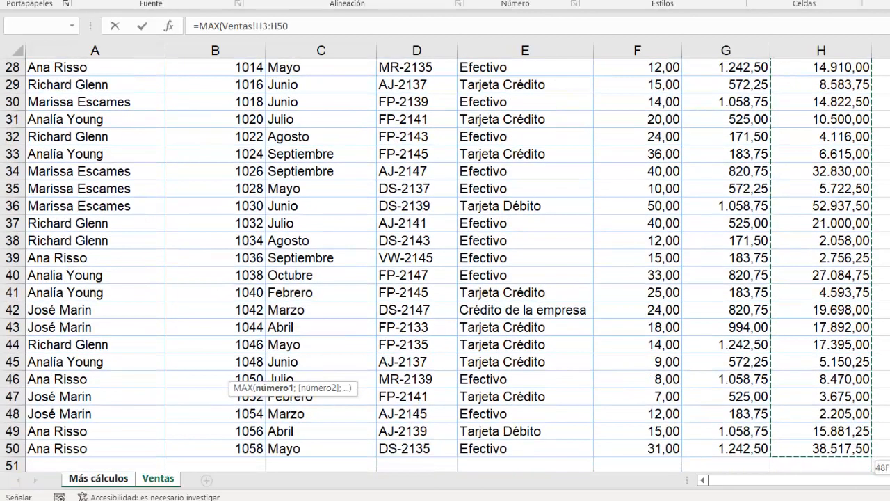
pyautogui.write(')')
pyautogui.press('Return')
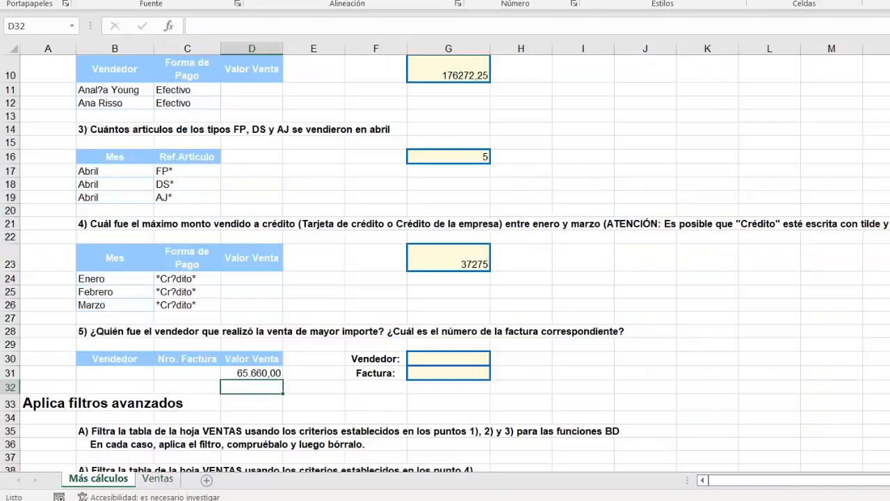
pyautogui.click(251, 373)
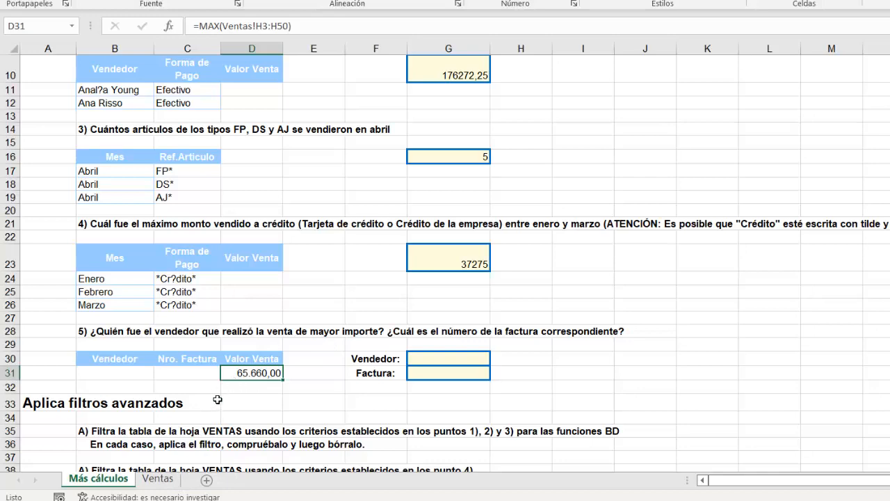
# Enter the formula =BDEXTRAER(VENTAS;B30;D30:D31) in G30 to extract the salesperson with the largest sale
pyautogui.scroll(3, 274, 397)
pyautogui.scroll(-2, 417, 404)
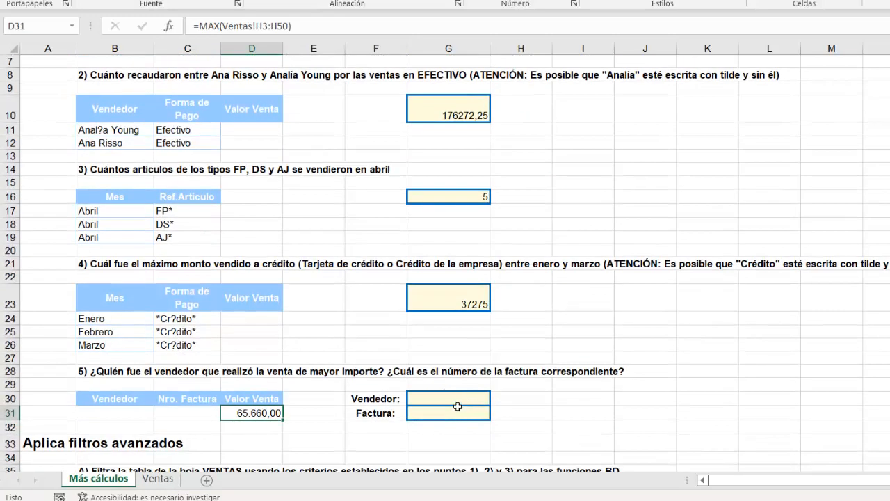
pyautogui.click(458, 405)
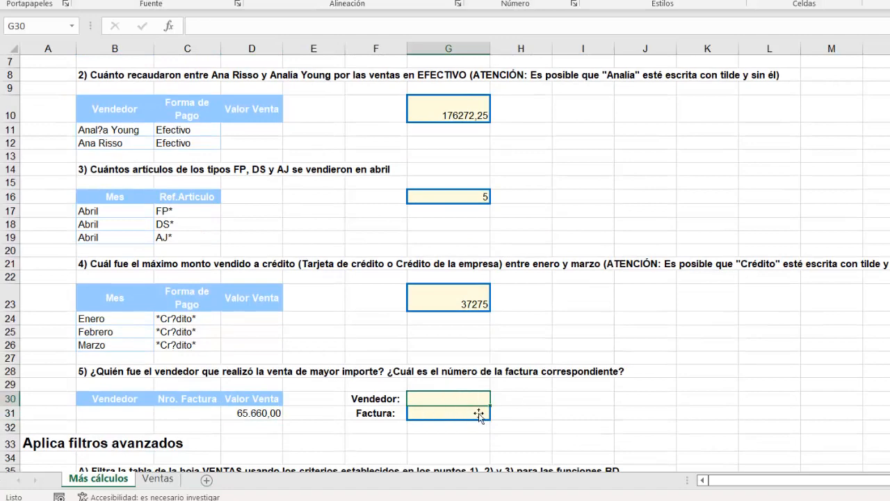
pyautogui.write('=b')
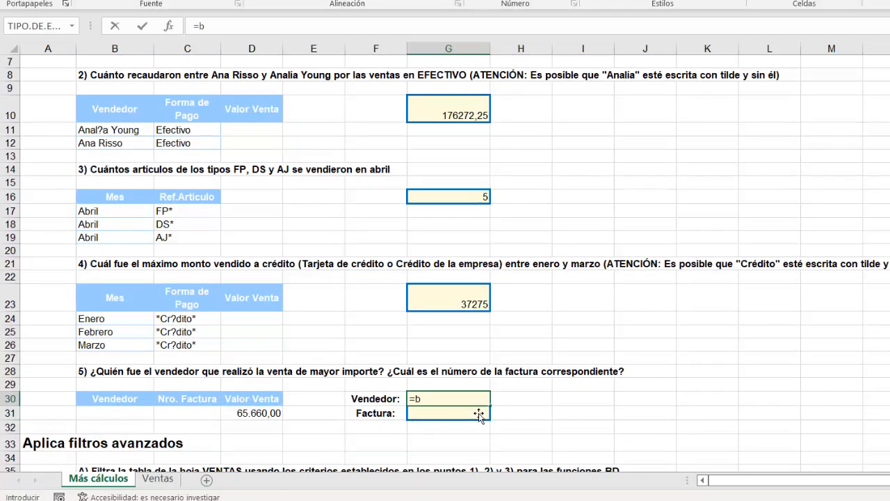
pyautogui.write('d')
pyautogui.doubleClick(551, 415)
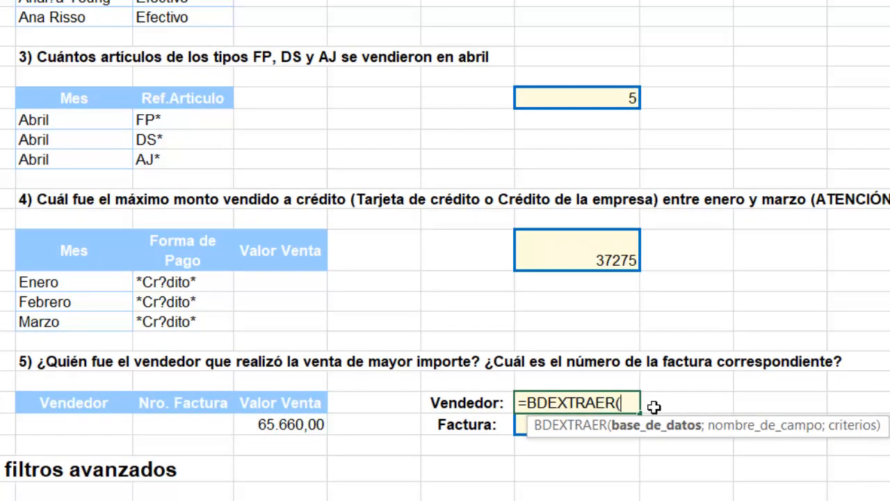
pyautogui.write('vent')
pyautogui.press('Tab')
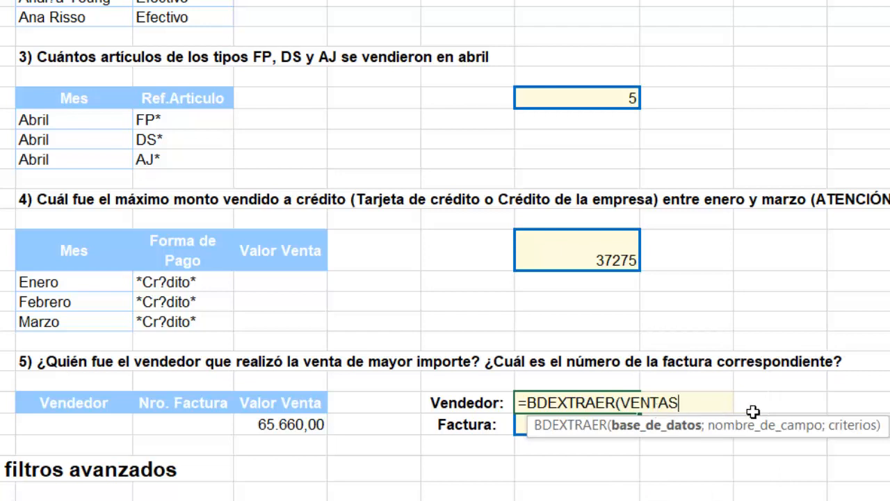
pyautogui.write(';')
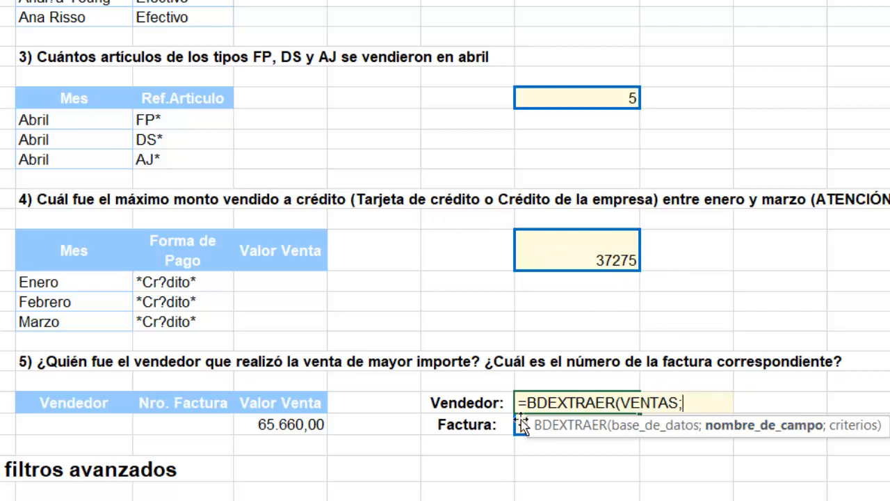
pyautogui.click(59, 405)
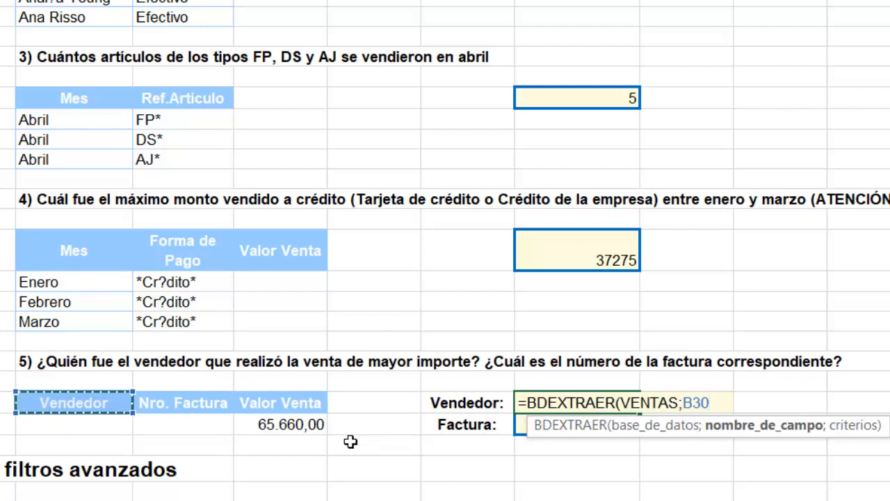
pyautogui.write(';')
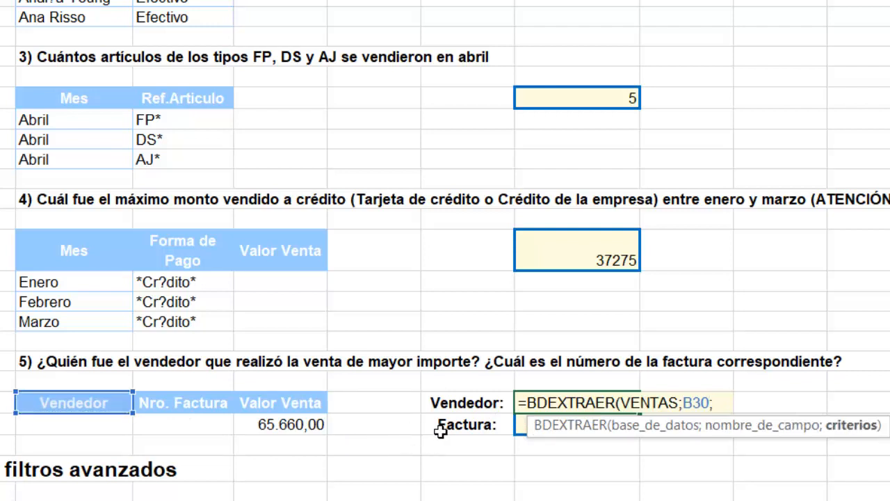
pyautogui.moveTo(298, 409)
pyautogui.mouseDown()
pyautogui.moveTo(298, 439)
pyautogui.moveTo(295, 425)
pyautogui.mouseUp()
pyautogui.click(288, 403)
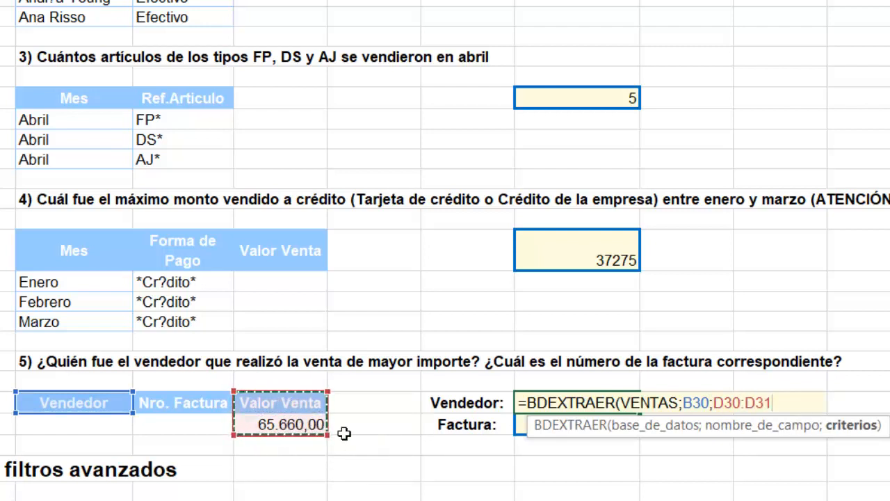
pyautogui.write(')')
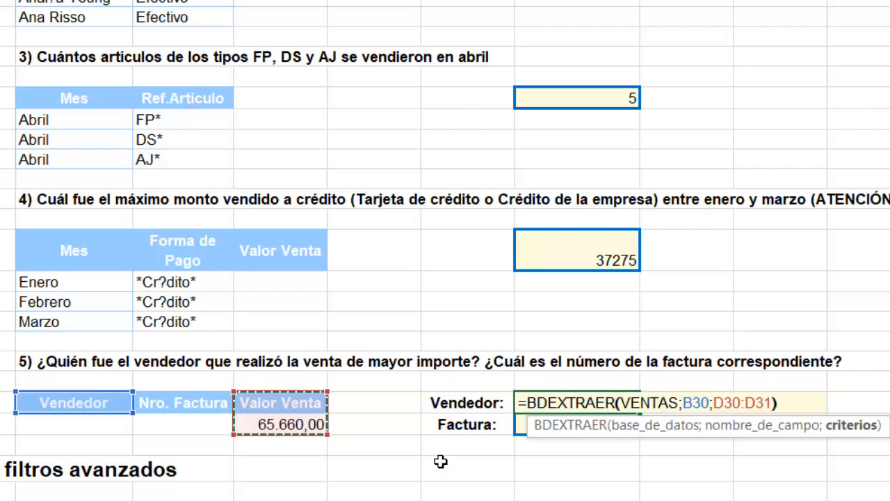
pyautogui.press('Return')
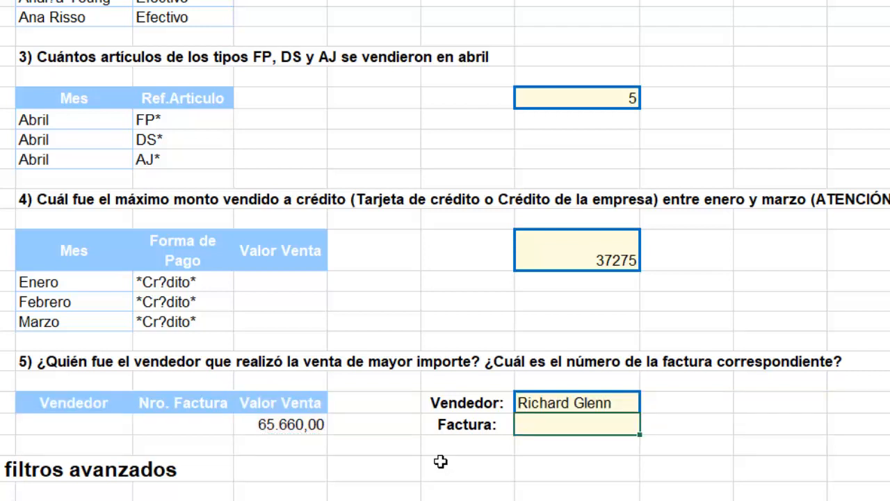
# Enter the formula =BDEXTRAER(VENTAS;C30;D30:D31) in G31 to extract the invoice number of the largest sale
pyautogui.write('=bdex')
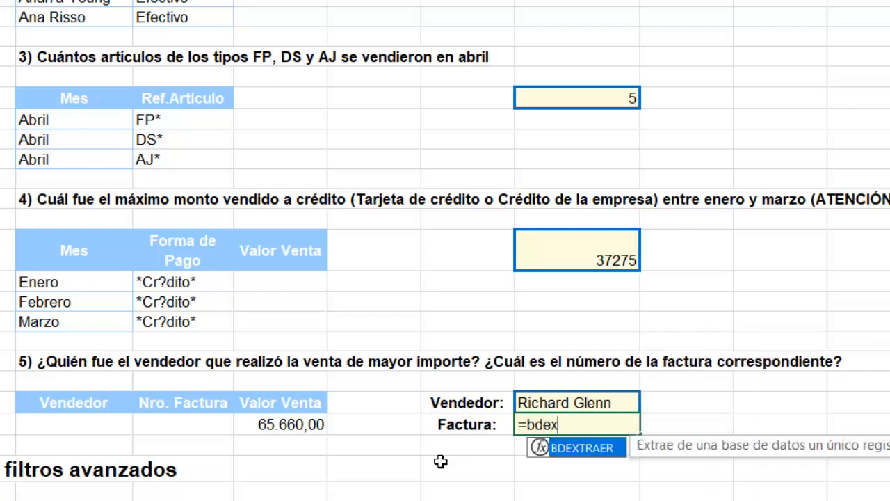
pyautogui.press('Tab')
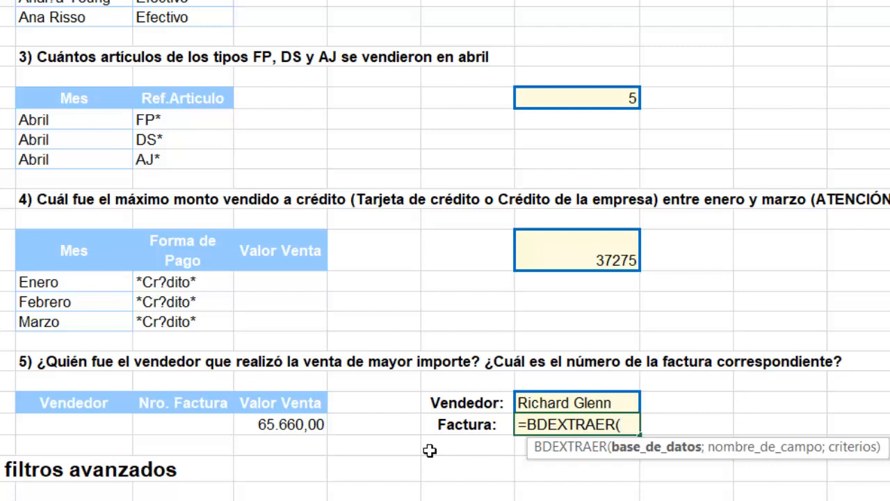
pyautogui.write('ven')
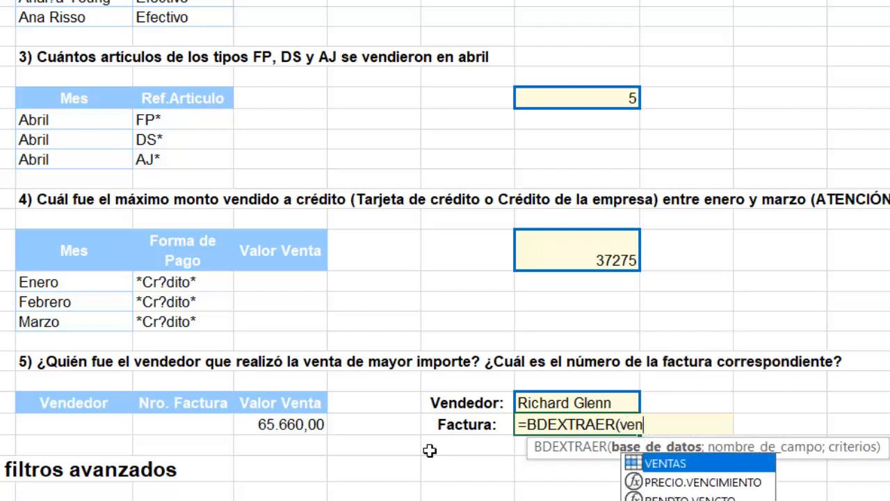
pyautogui.press('Tab')
pyautogui.write(';')
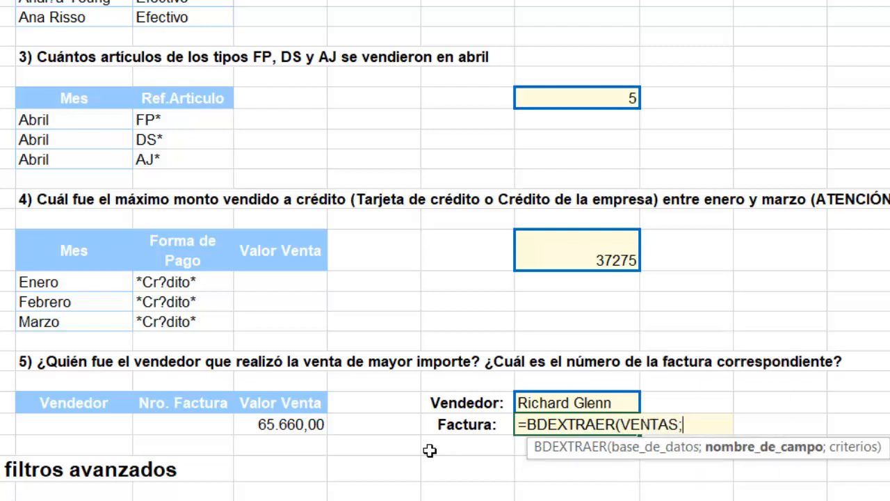
pyautogui.click(184, 410)
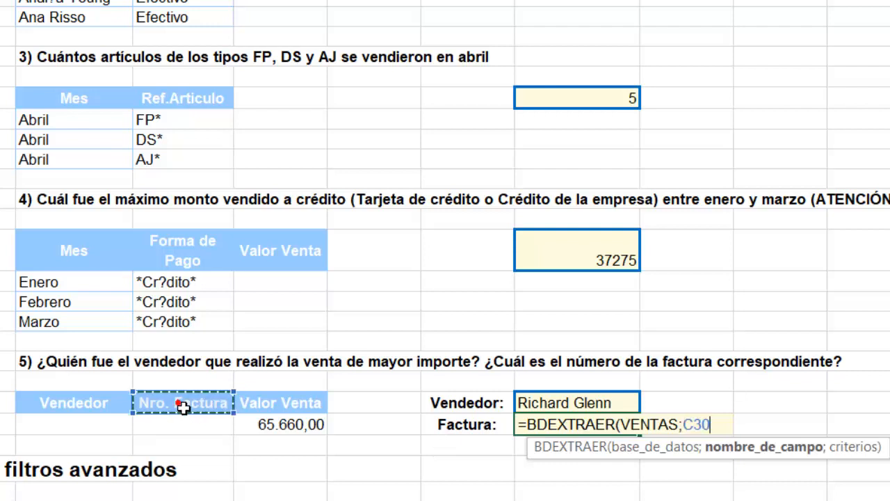
pyautogui.write(';')
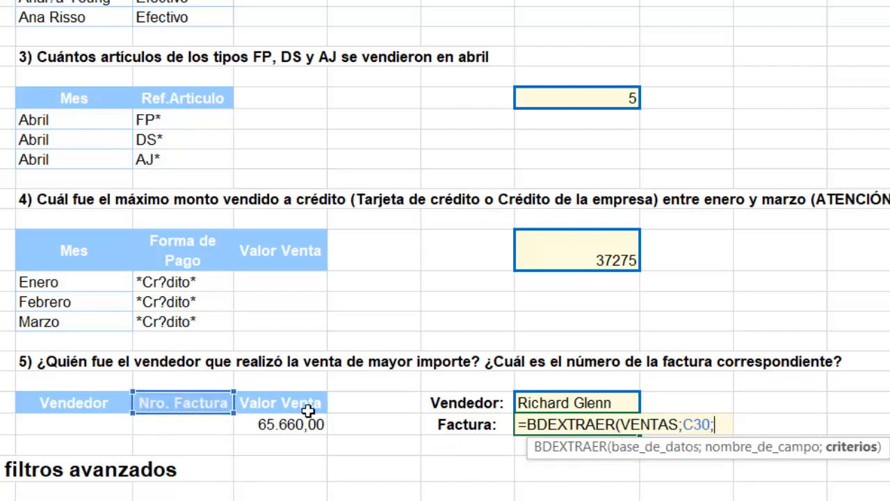
pyautogui.moveTo(304, 407); pyautogui.dragTo(299, 430)
pyautogui.write(')')
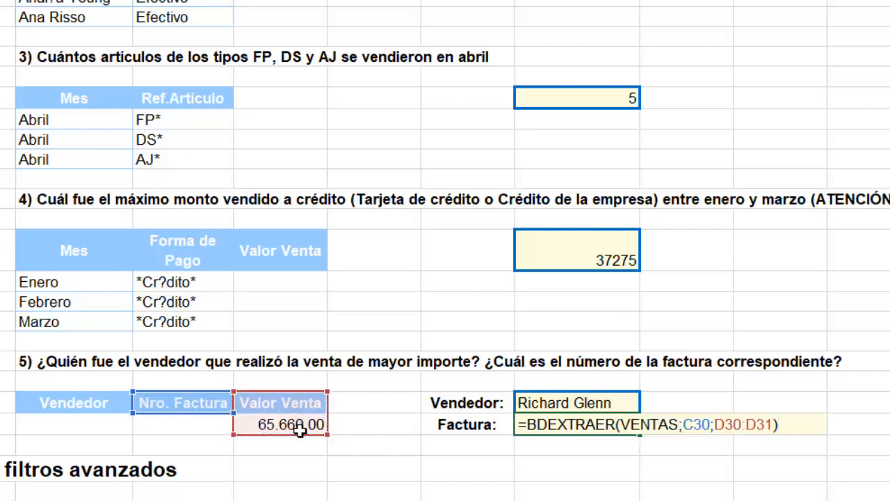
pyautogui.press('Return')
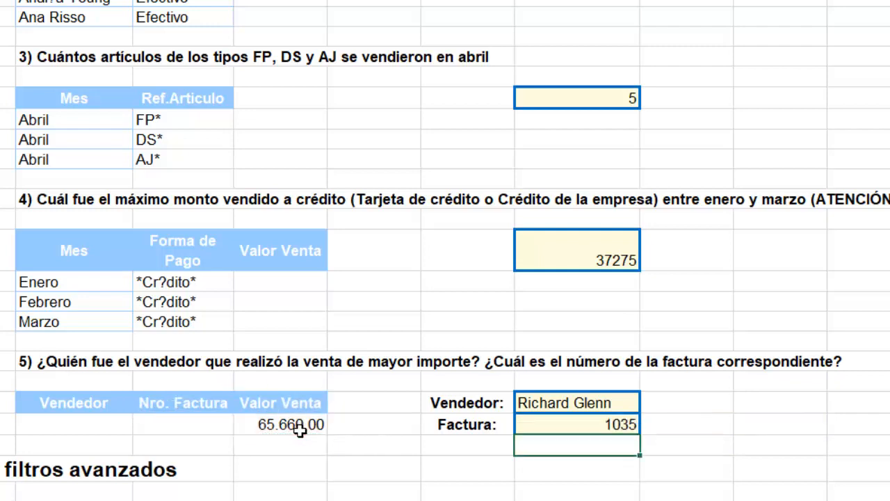
pyautogui.click(549, 426)
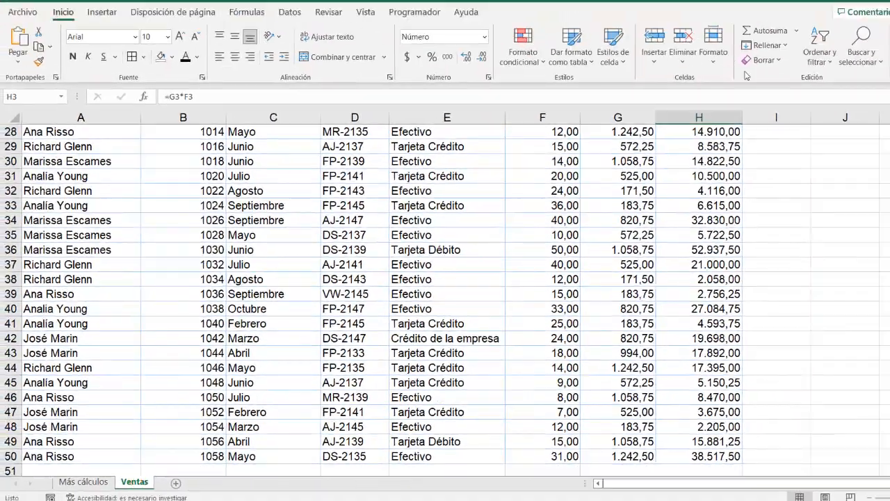
# Apply a top 1 conditional formatting rule to H3:H50 on the Ventas sheet, using light red fill with dark red text
pyautogui.scroll(5, 795, 217)
pyautogui.scroll(4, 790, 211)
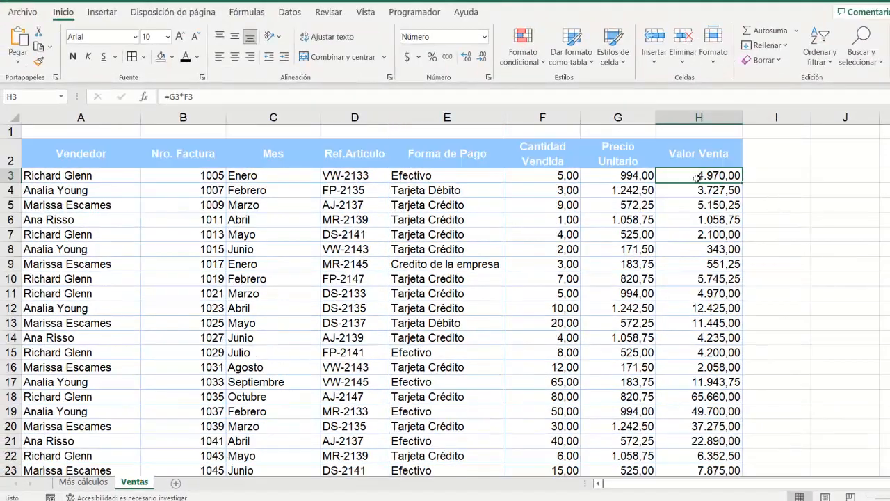
pyautogui.hotkey('ctrl', 'shift', 'Down')
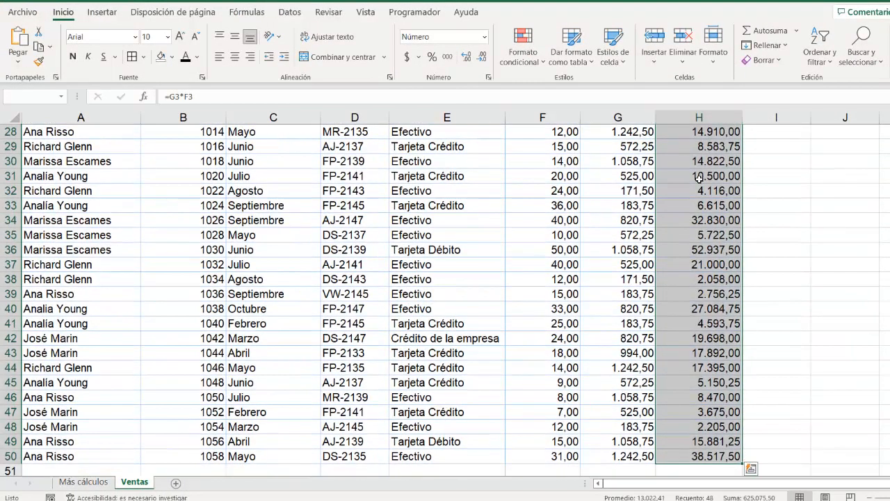
pyautogui.scroll(9, 800, 212)
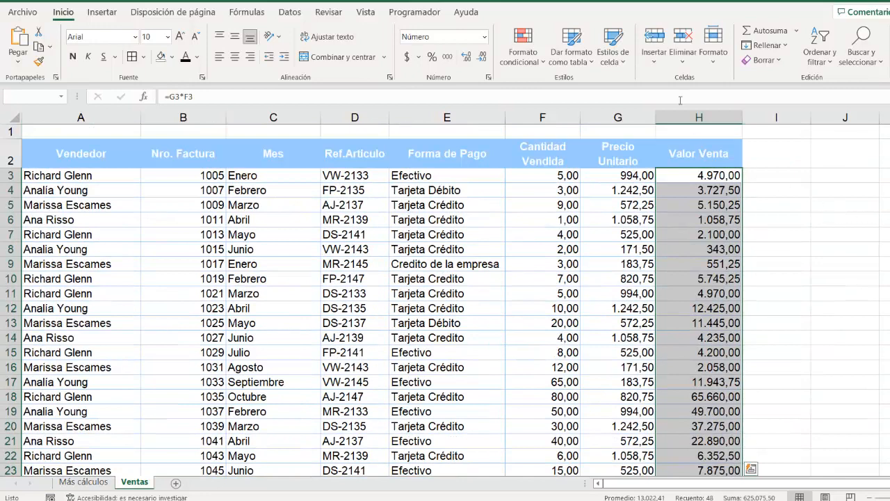
pyautogui.click(523, 50)
pyautogui.moveTo(578, 88)
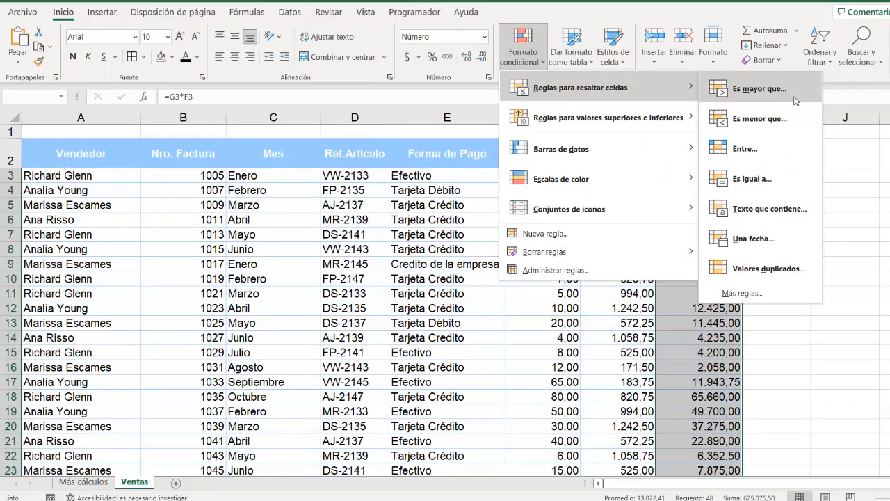
pyautogui.moveTo(666, 124)
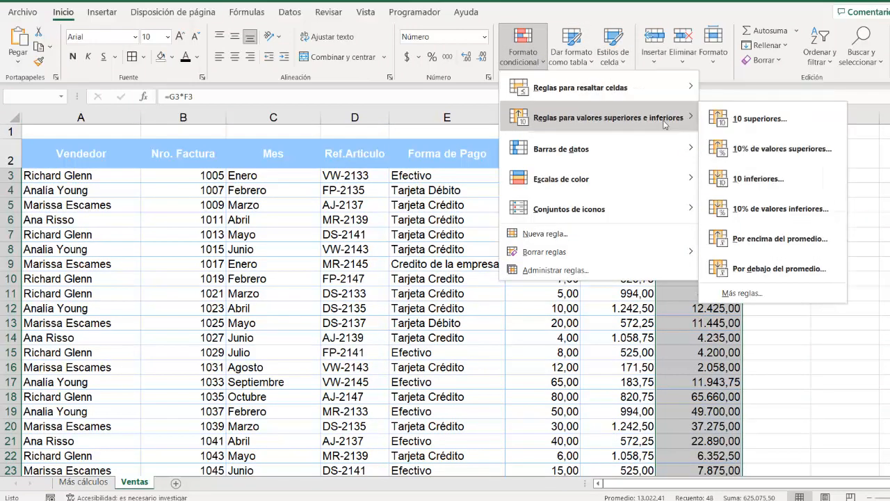
pyautogui.click(751, 124)
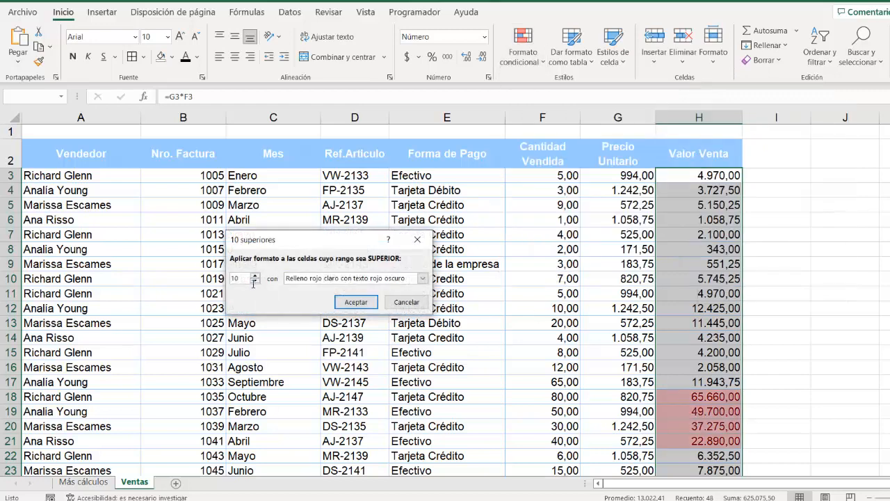
pyautogui.doubleClick(235, 279)
pyautogui.write('1')
pyautogui.press('Return')
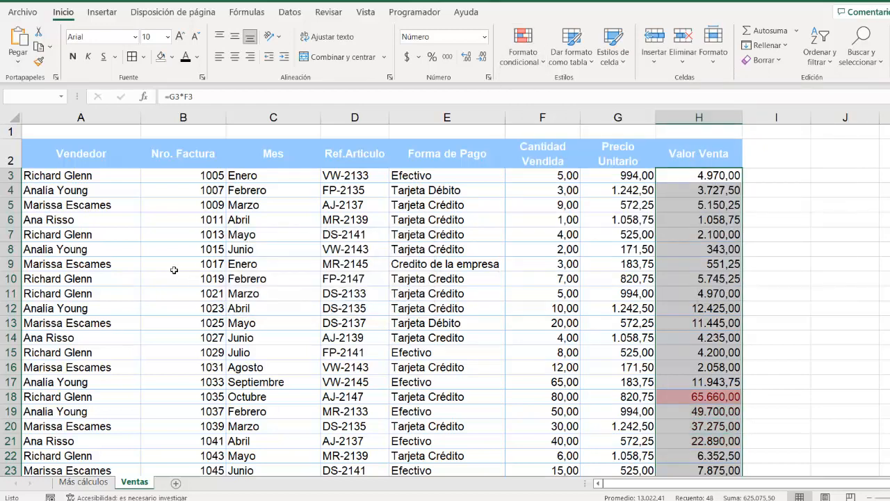
# Check the salesperson and invoice number in the row of the highlighted largest sale on the Ventas sheet
pyautogui.click(691, 401)
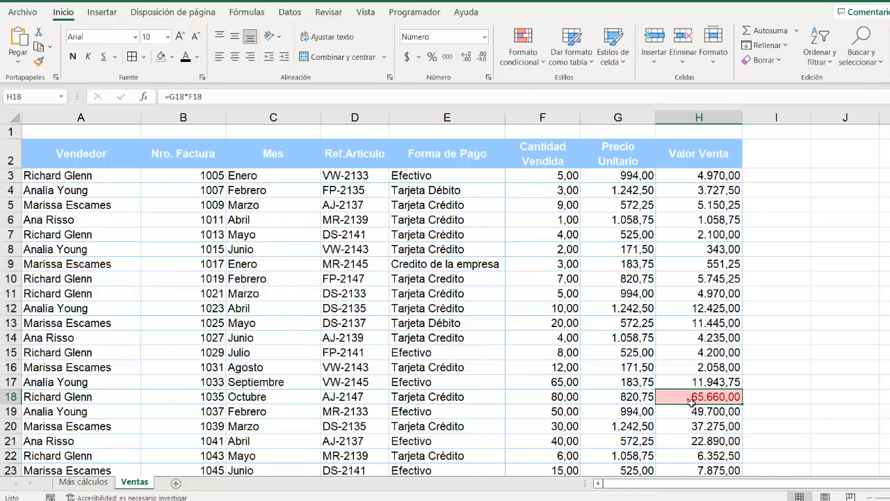
pyautogui.press('Left')
pyautogui.press('Left')
pyautogui.press('Left')
pyautogui.press('Left')
pyautogui.press('Left')
pyautogui.press('Left')
pyautogui.press('Left')
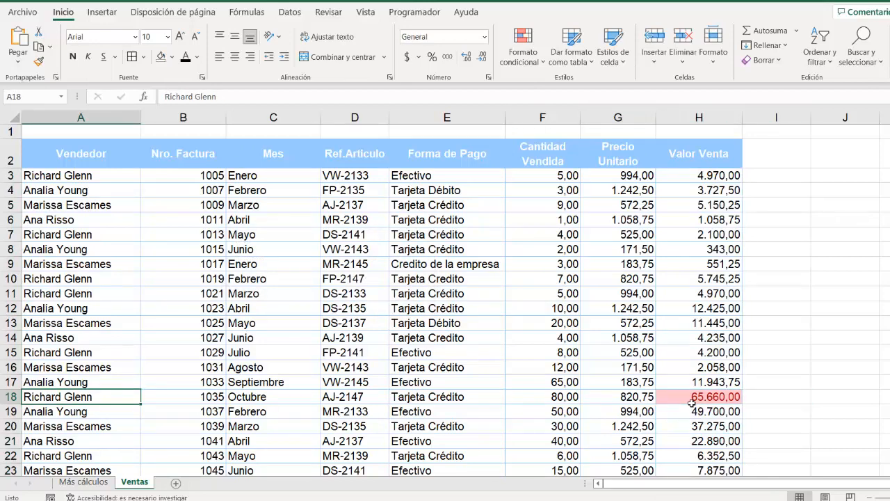
pyautogui.press('Right')
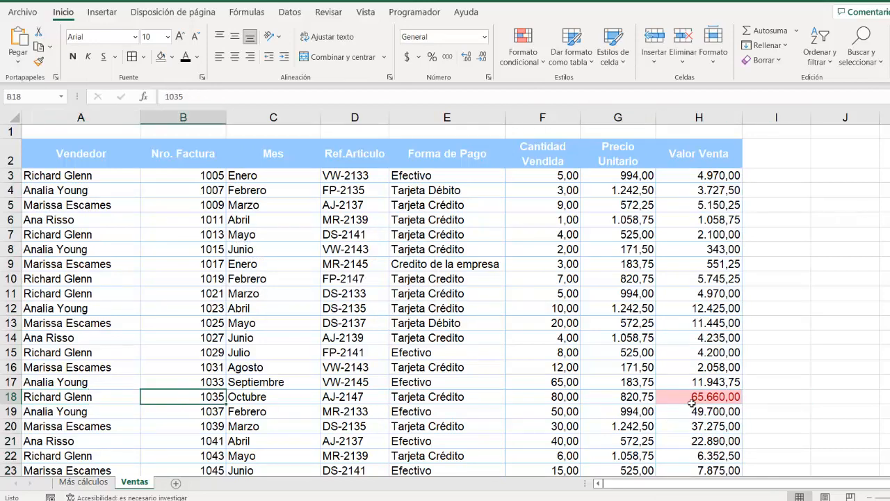
# Return to the Más cálculos sheet and review the answers to questions 1 to 5 and the advanced filter section
pyautogui.click(87, 481)
pyautogui.scroll(-1, 204, 400)
pyautogui.scroll(3, 207, 222)
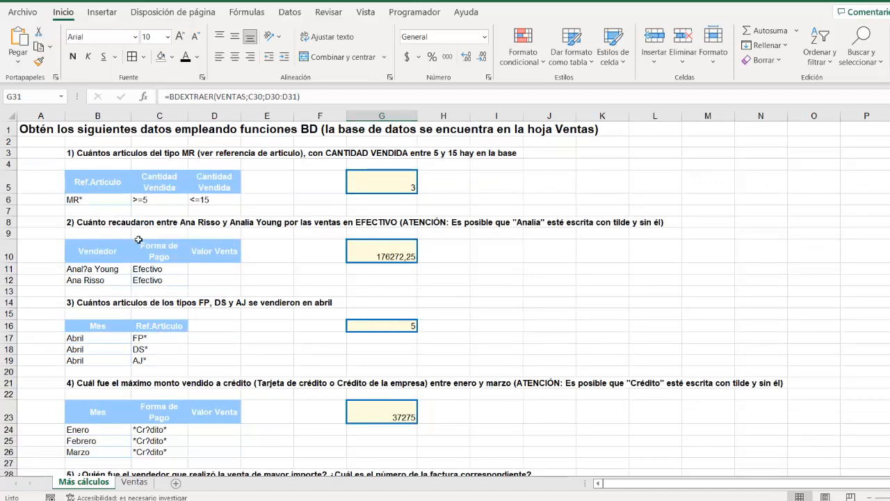
pyautogui.scroll(-2, 177, 296)
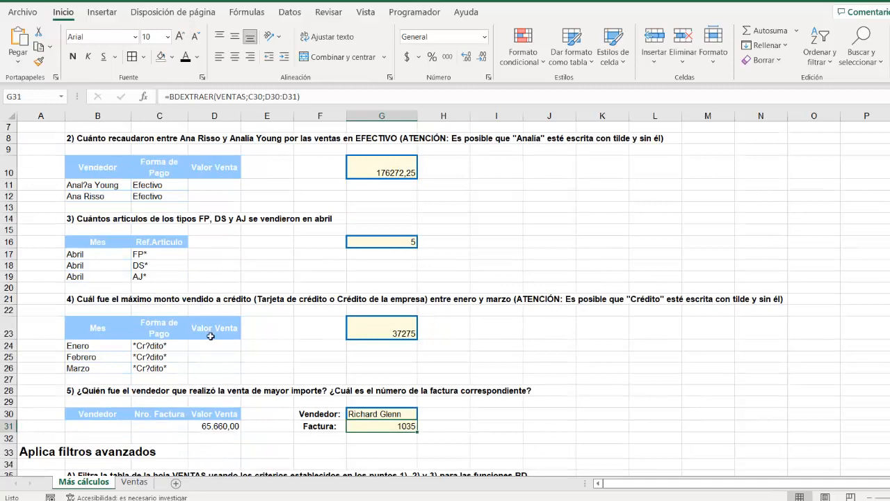
pyautogui.scroll(-2, 210, 336)
pyautogui.scroll(4, 79, 373)
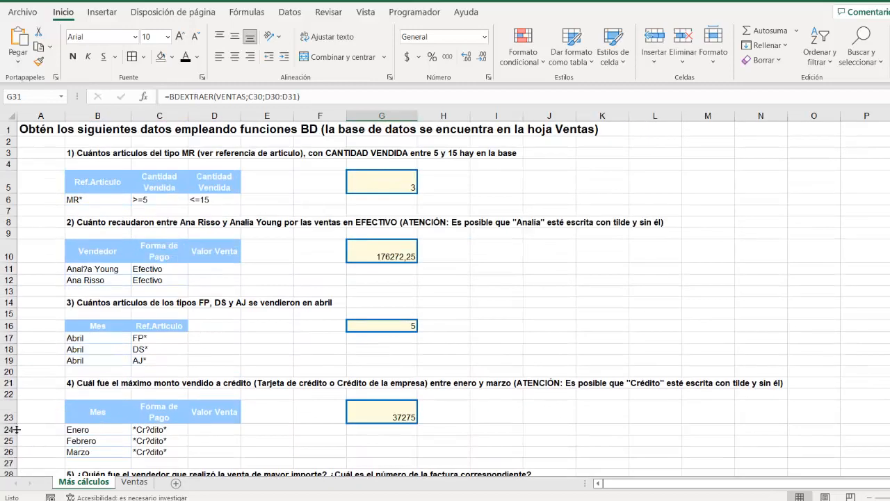
pyautogui.click(54, 461)
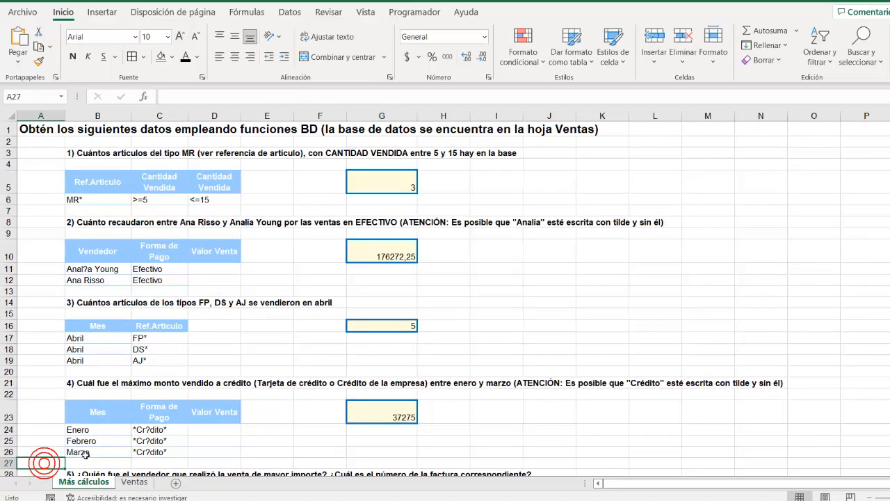